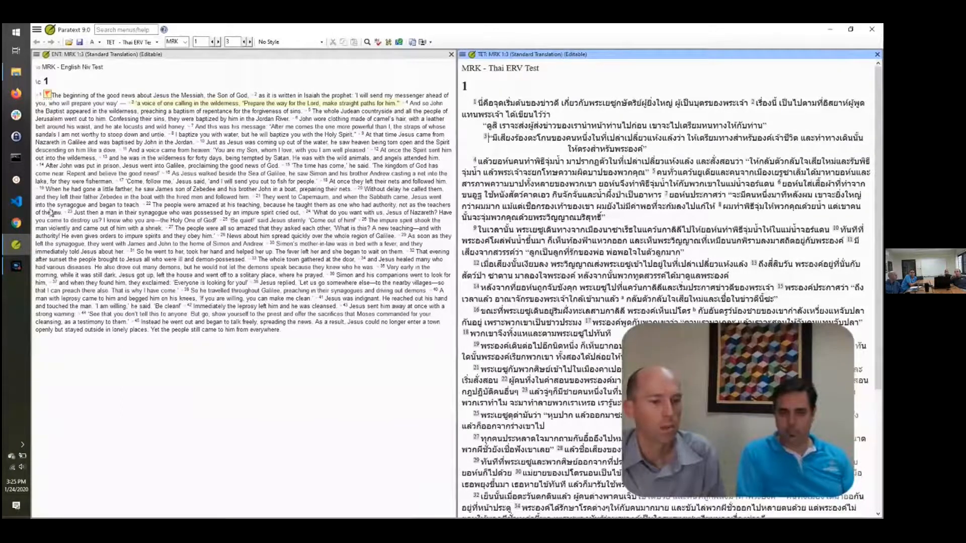
Switch from the Thai text in Paratext to the Scripture Forge sign-in page in Chrome
left_click(11, 227)
left_click(504, 233)
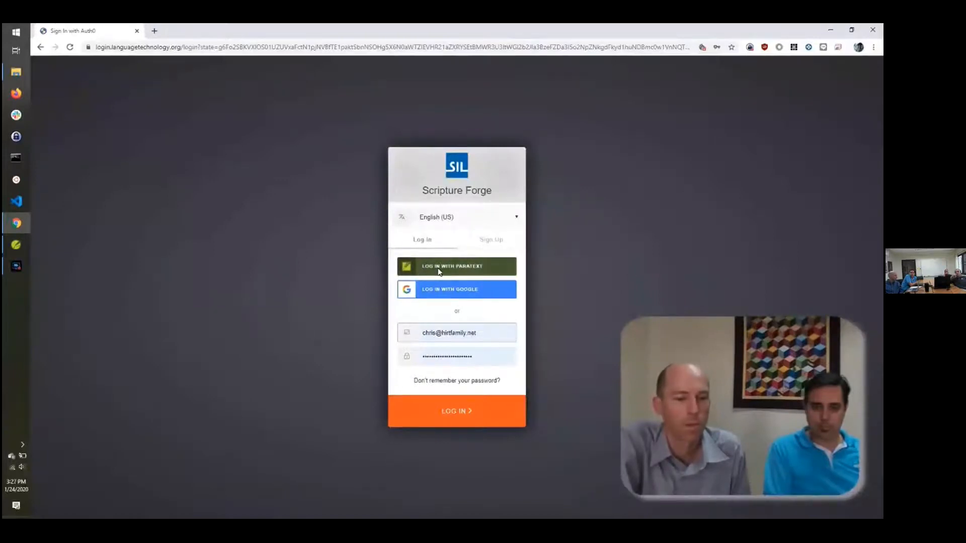
Log in with the Paratext account and connect Thai ERV Test with Community Checking enabled
left_click(439, 271)
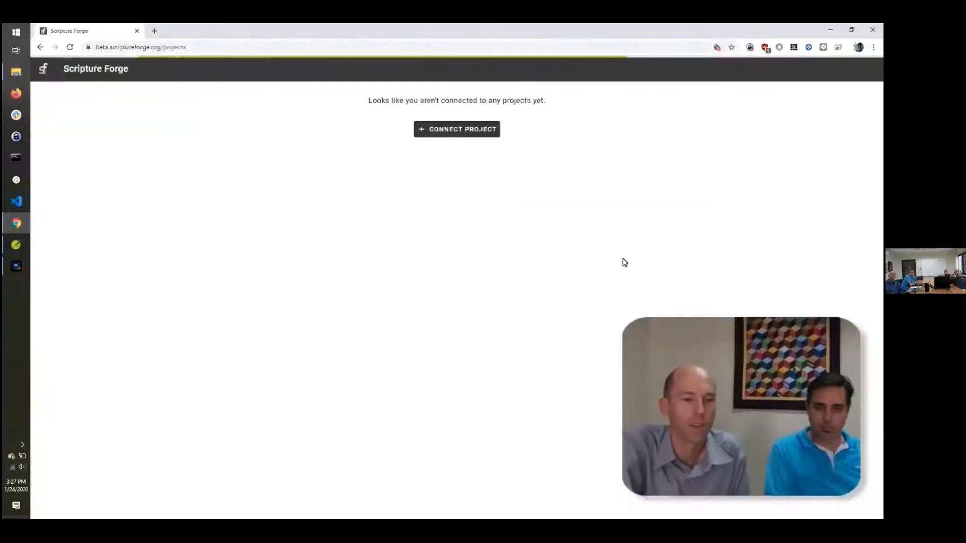
left_click(457, 133)
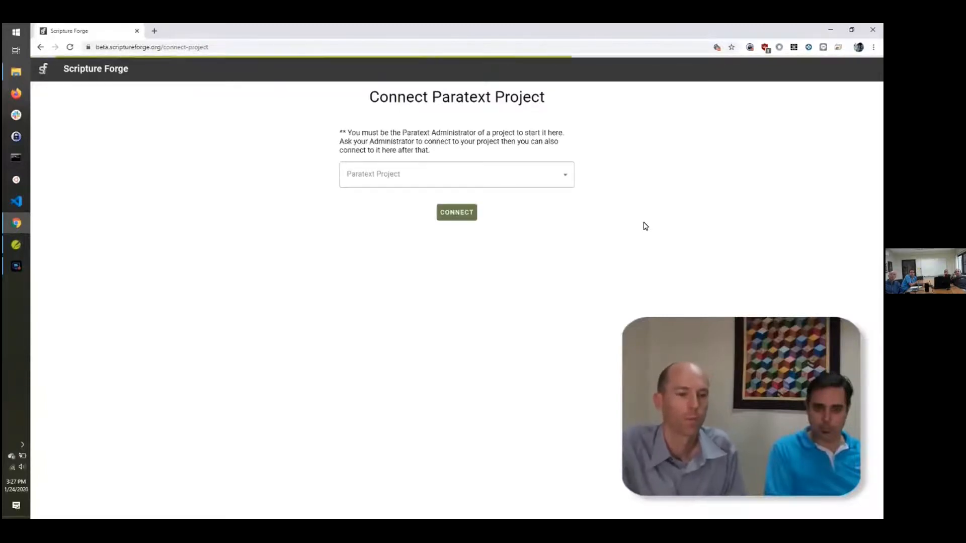
left_click(564, 177)
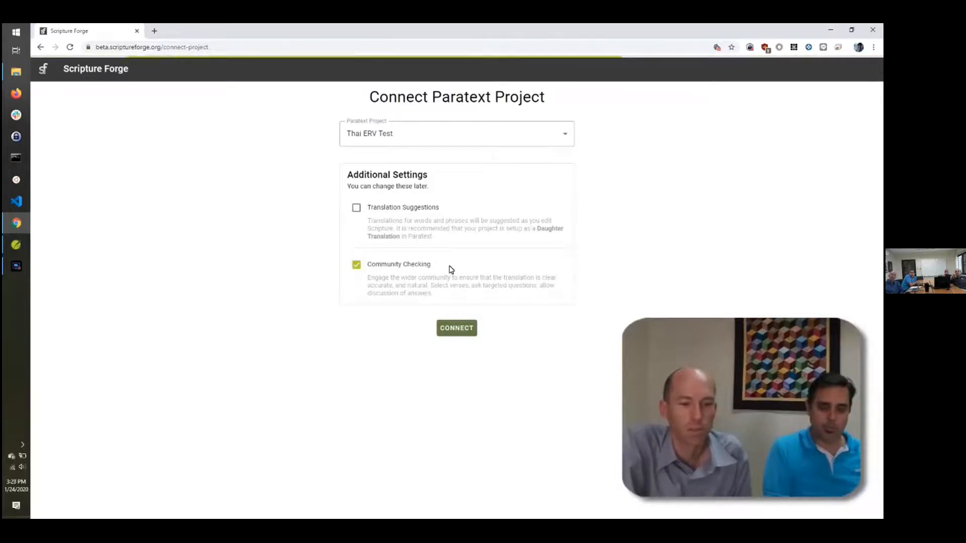
left_click(456, 328)
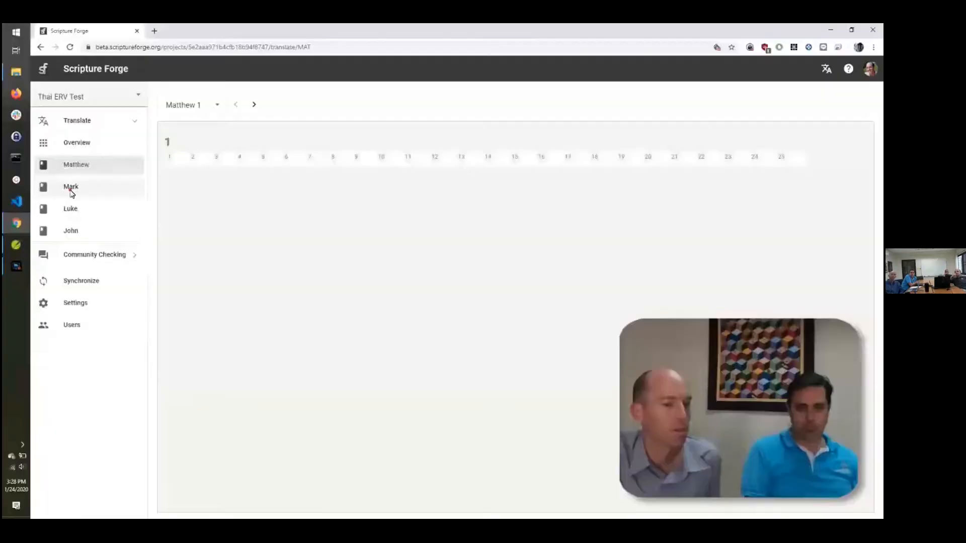
Open Mark under Translate, scroll through chapter 1, and expand Community Checking in the sidebar
left_click(71, 190)
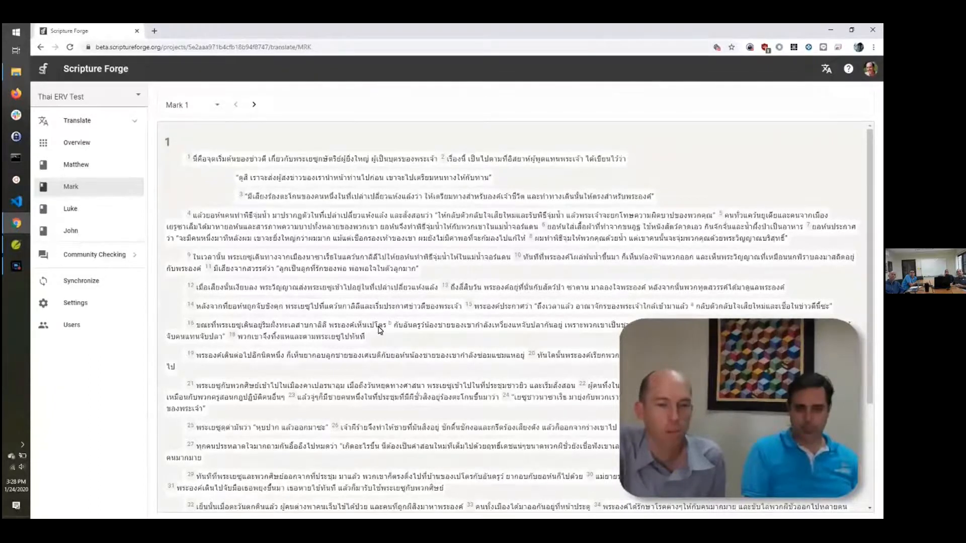
scroll(366, 309, "down", 2)
scroll(366, 309, "up", 2)
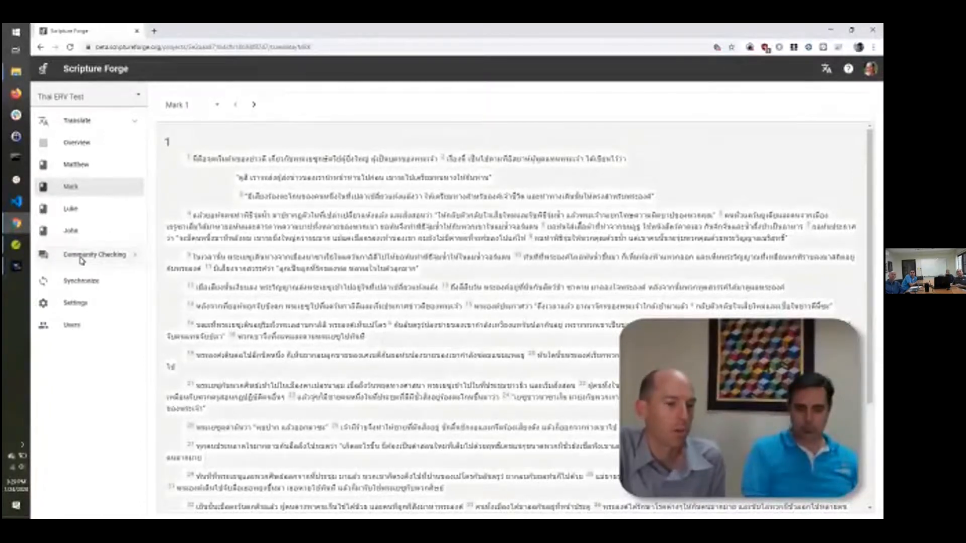
left_click(81, 257)
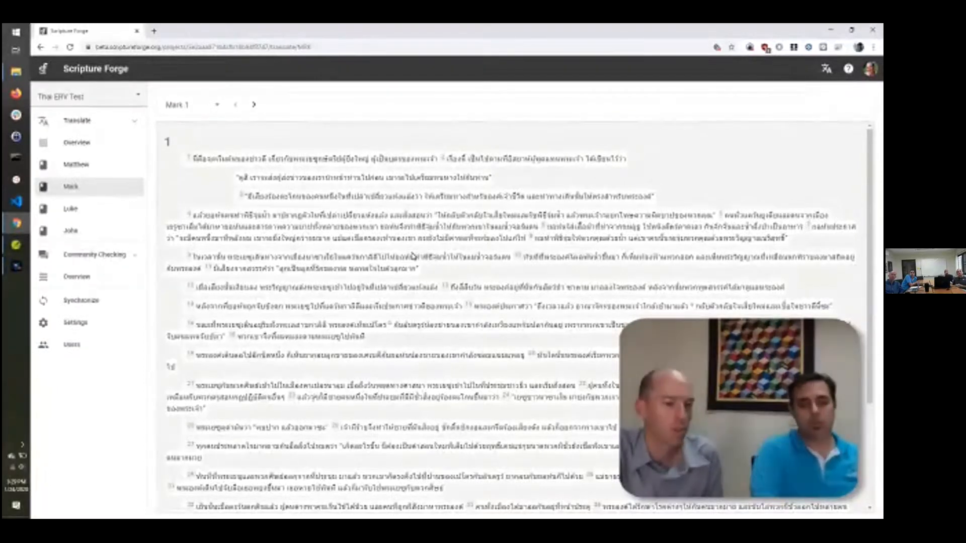
Go to the Community Checking overview and start a new question with ADD QUESTION
left_click(78, 281)
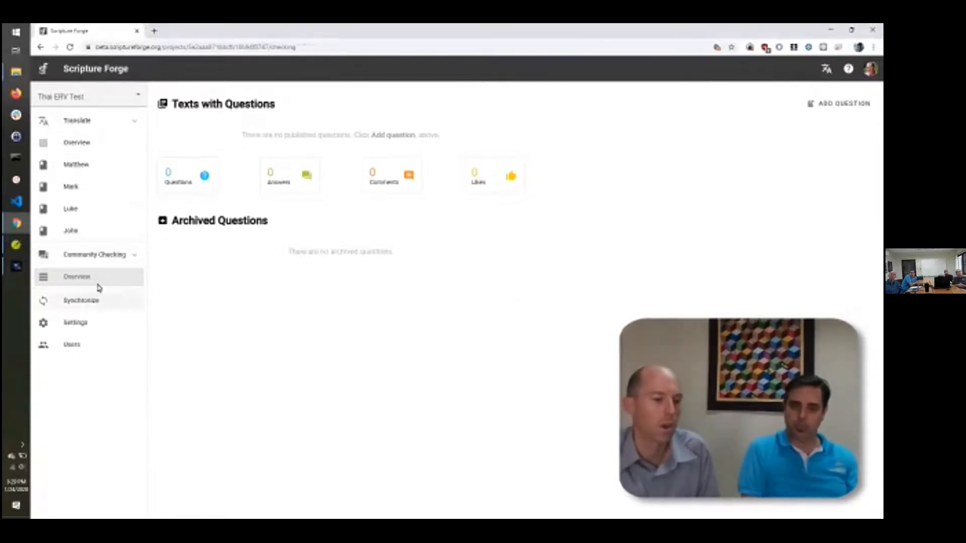
left_click(135, 258)
left_click(134, 257)
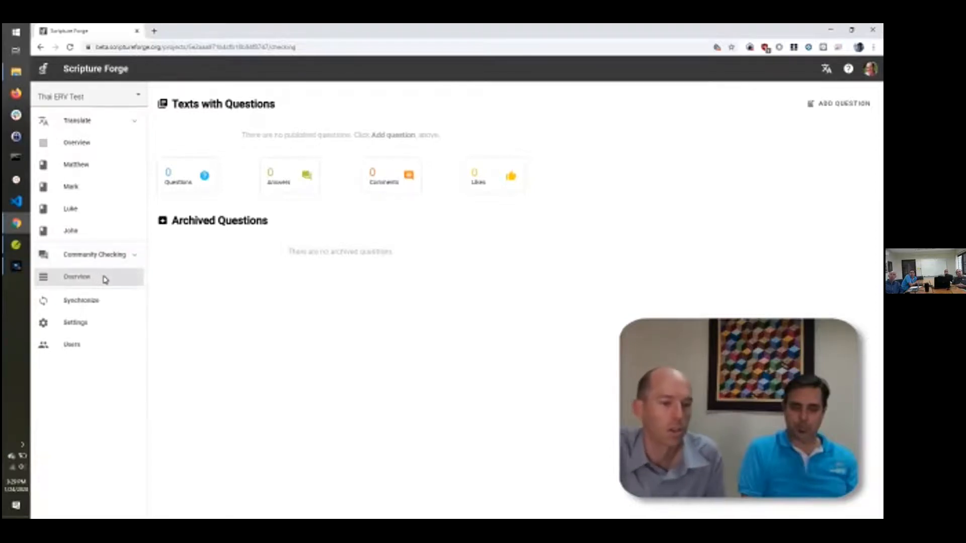
left_click(837, 104)
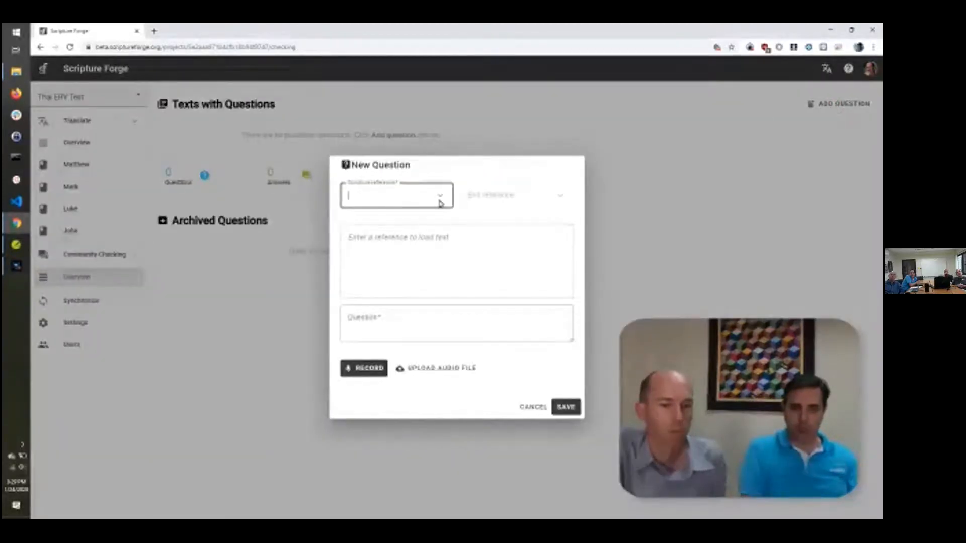
Set the question reference to MRK 1:1 and type 'Why do you think they called this "'
left_click(439, 200)
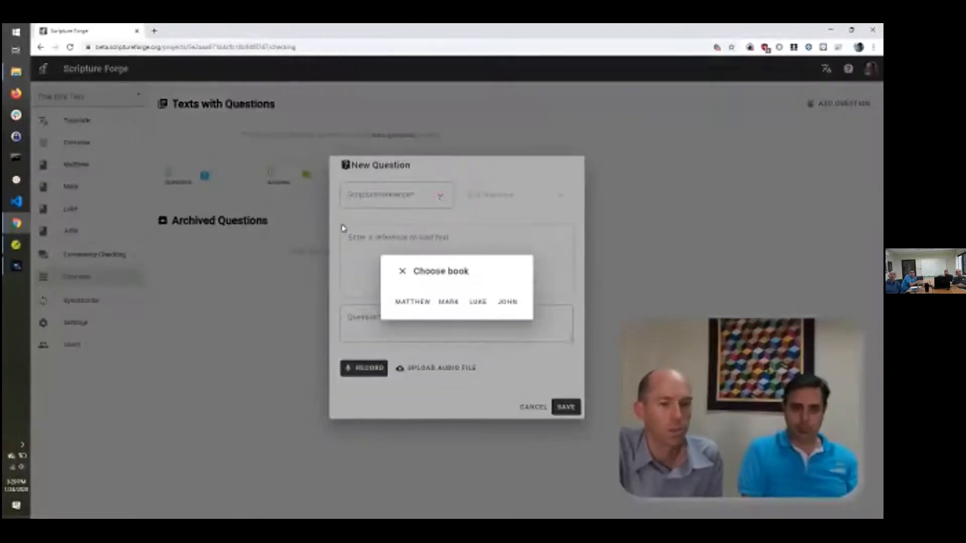
left_click(448, 303)
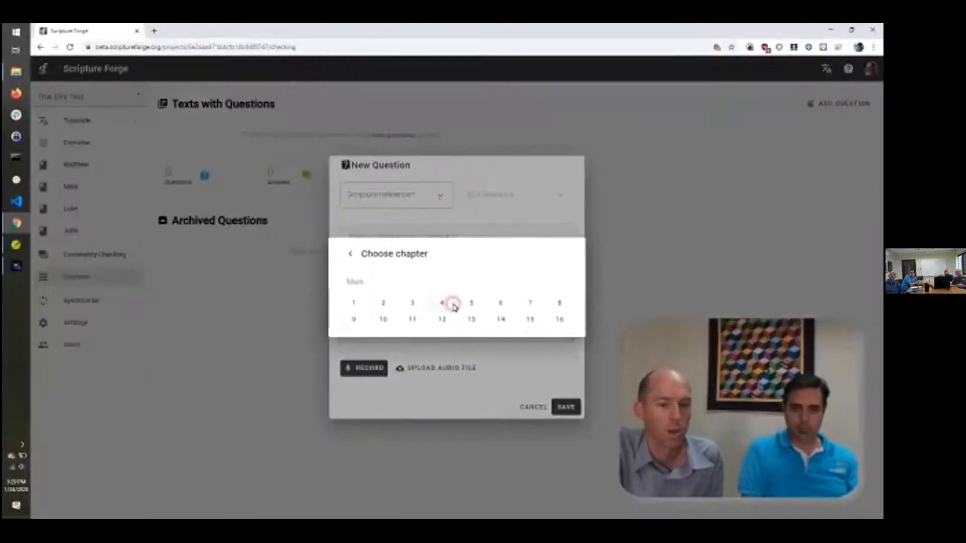
left_click(353, 304)
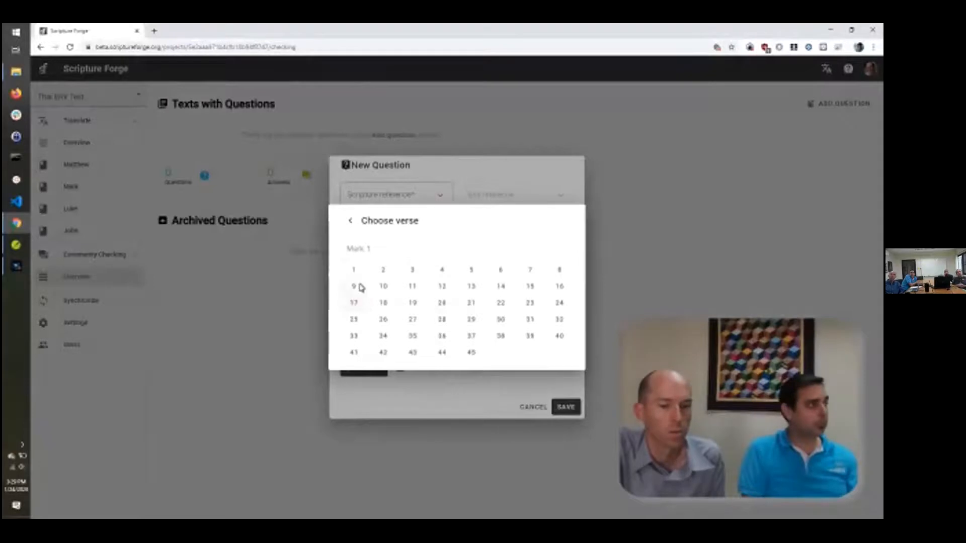
left_click(355, 271)
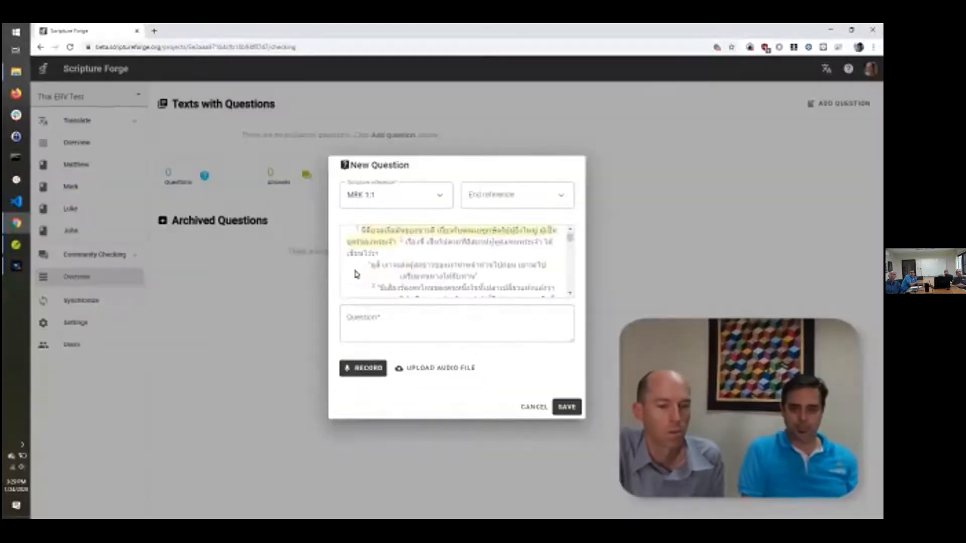
left_click(406, 315)
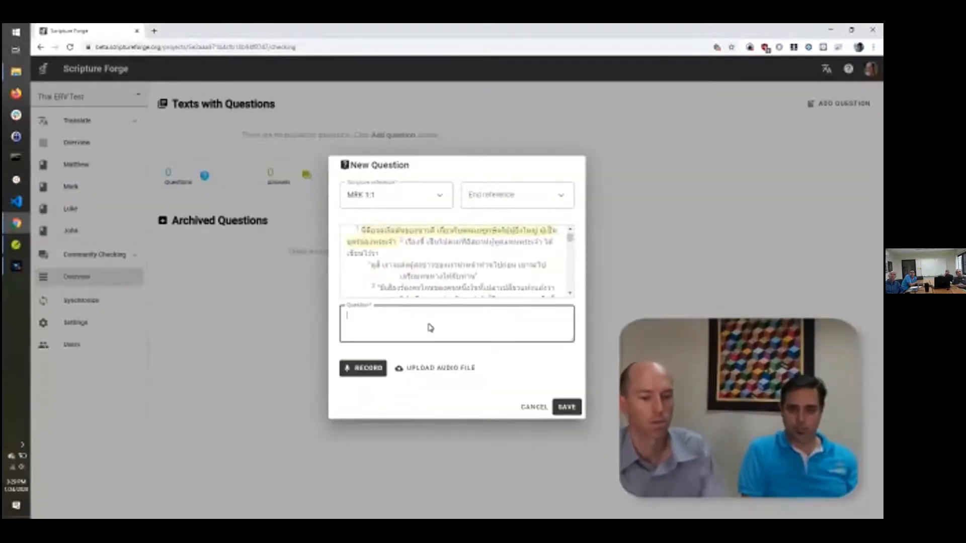
type("Why do you think they ")
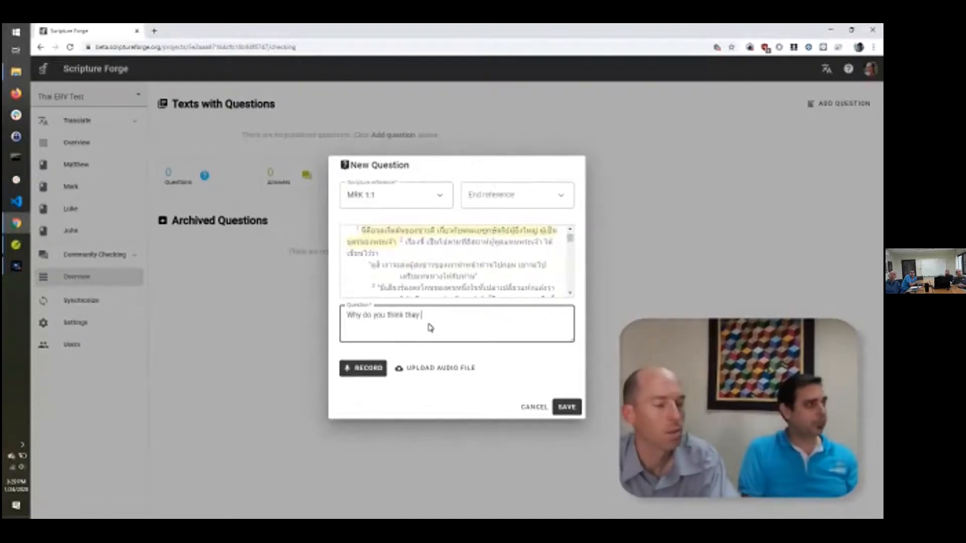
type("called this \"Good News\"?")
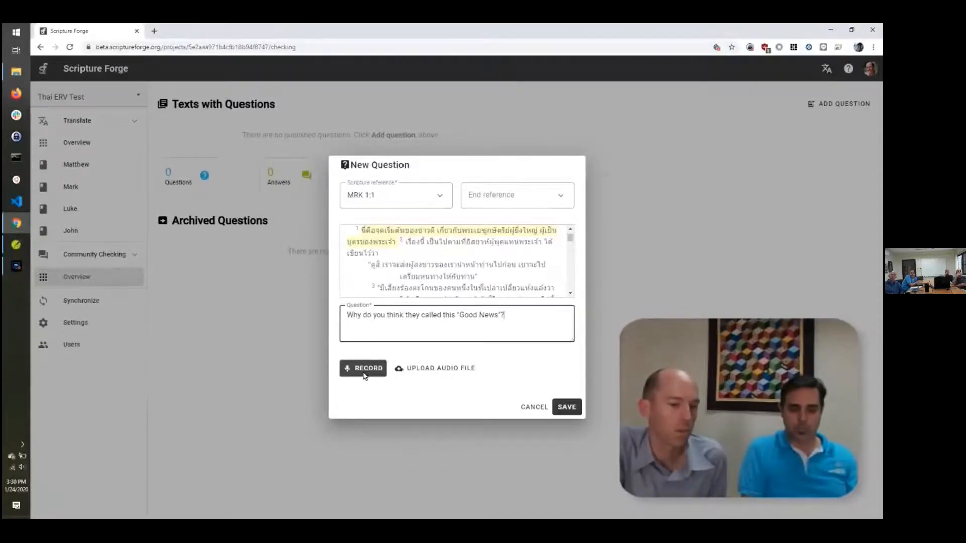
Record audio for the question, allowing the microphone, re-record a 3-second take, and save it
left_click(363, 372)
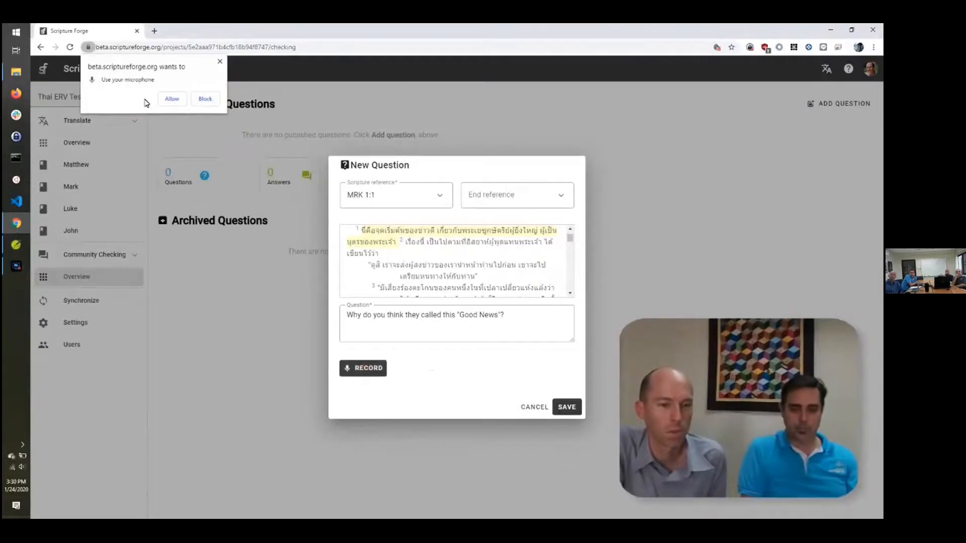
left_click(171, 99)
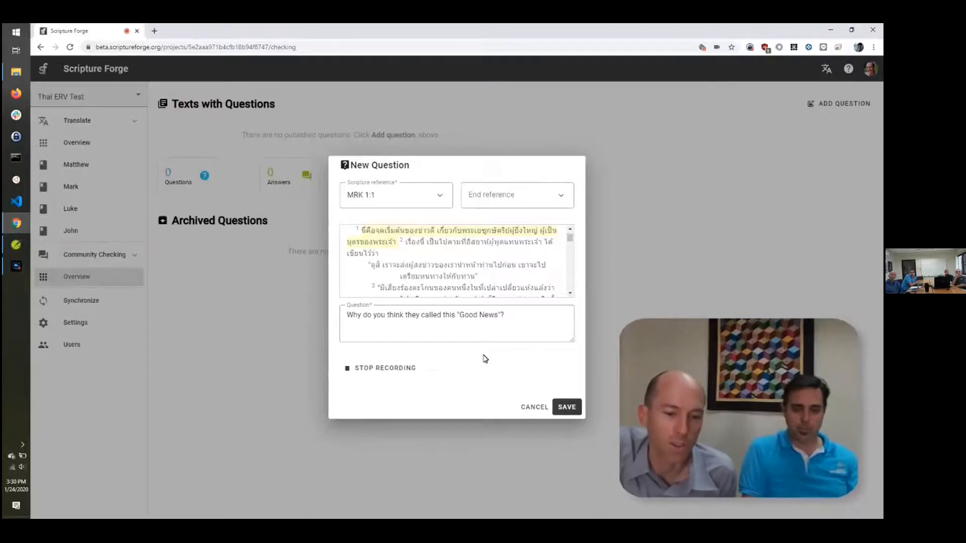
left_click(392, 368)
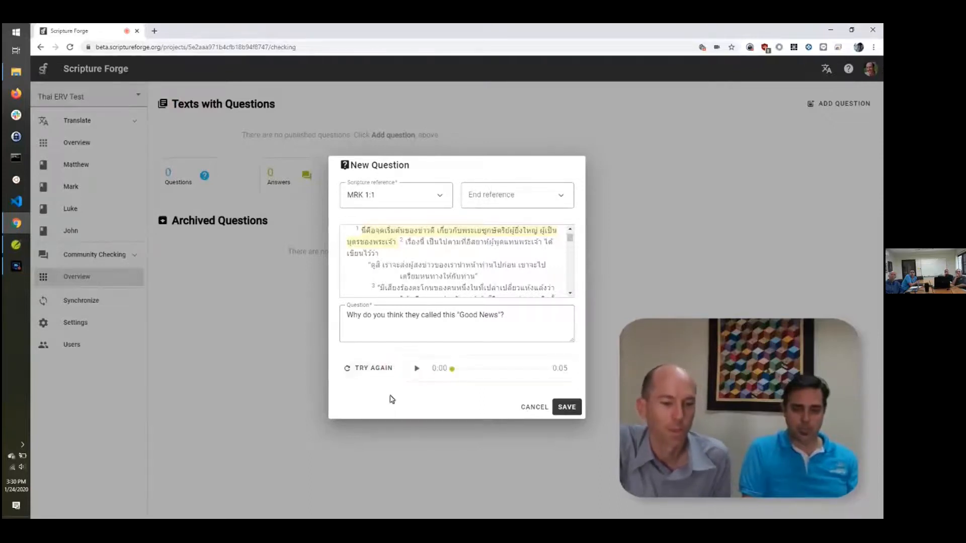
left_click(416, 369)
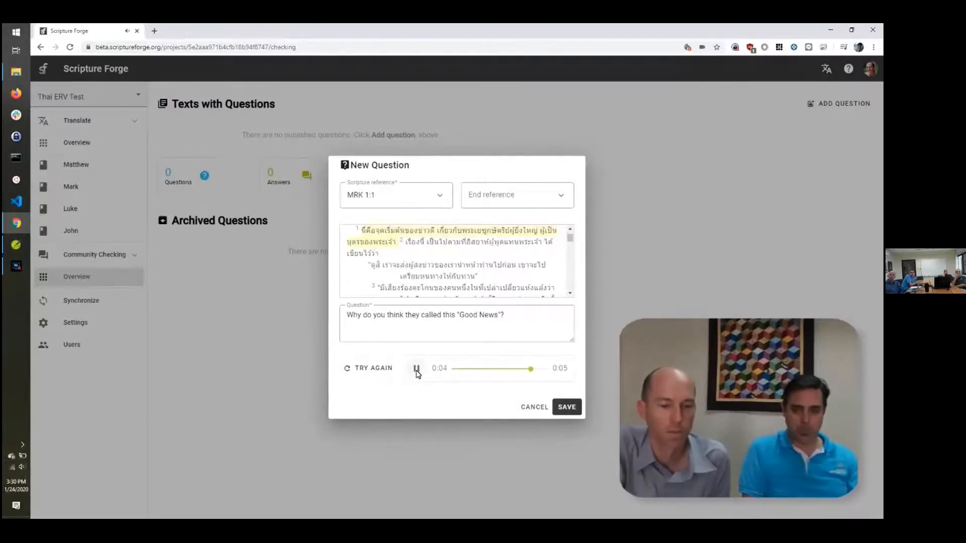
left_click(357, 369)
left_click(357, 374)
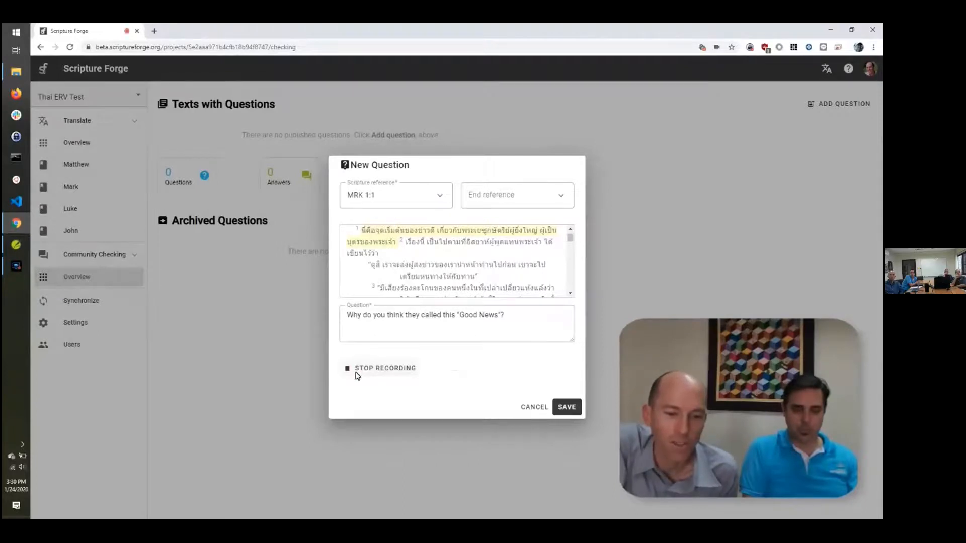
left_click(356, 373)
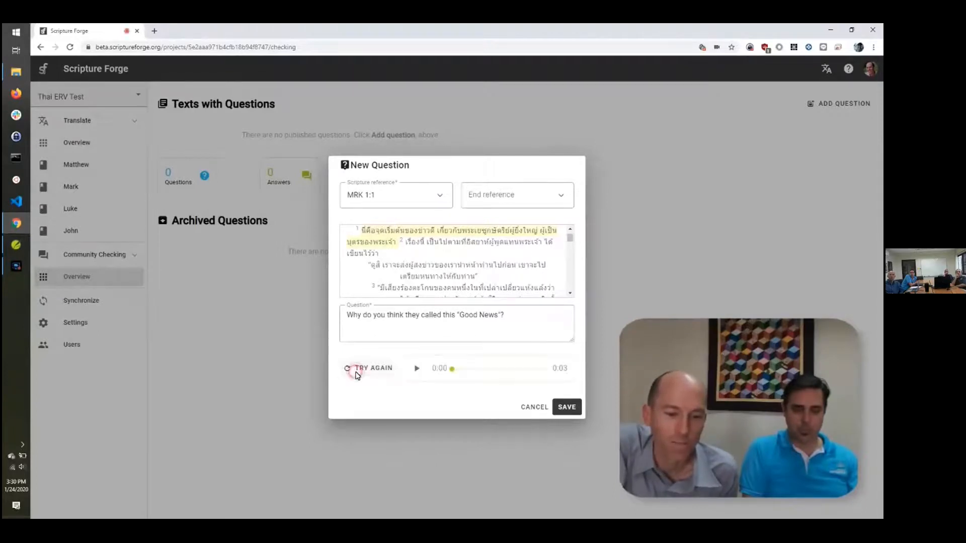
left_click(416, 372)
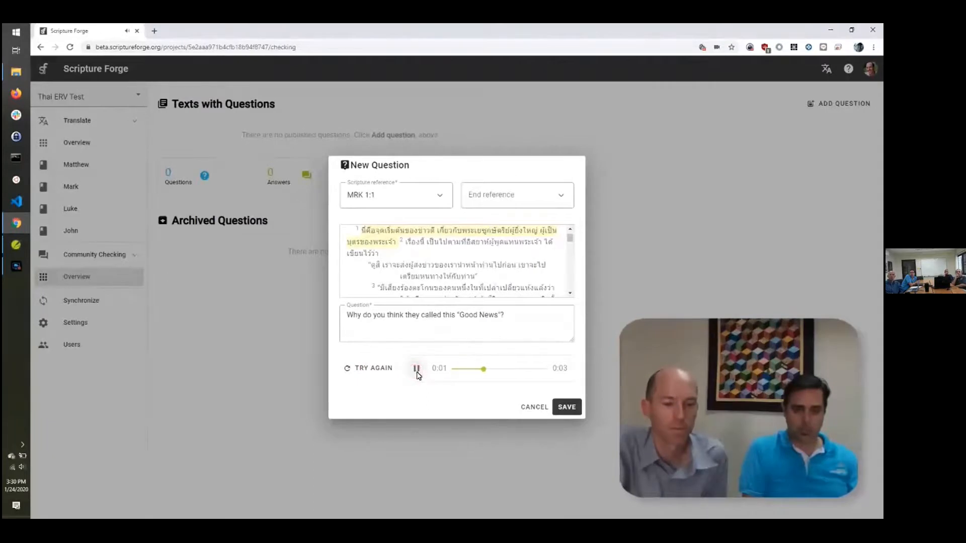
left_click(566, 408)
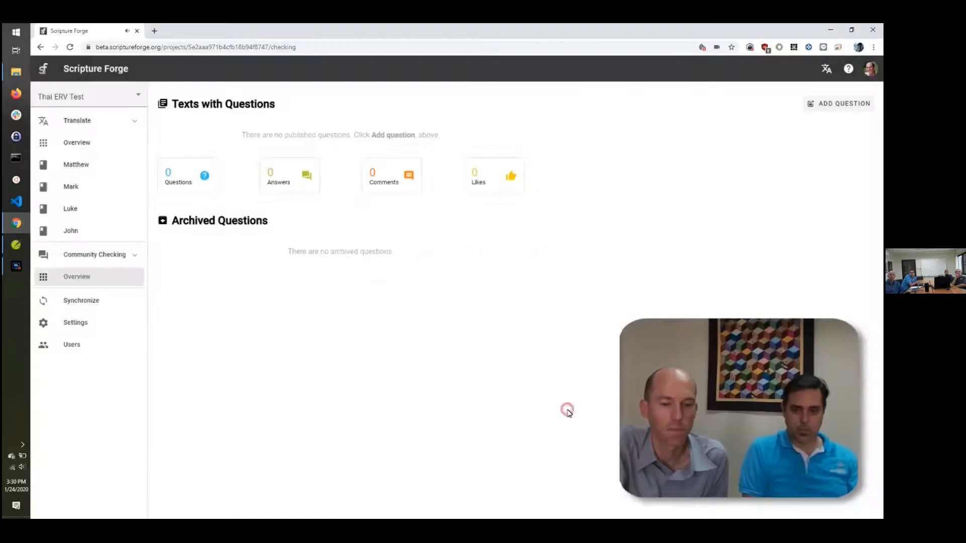
Open Mark's checking page and enlarge the Mark 1 text three steps with the + button
left_click(66, 301)
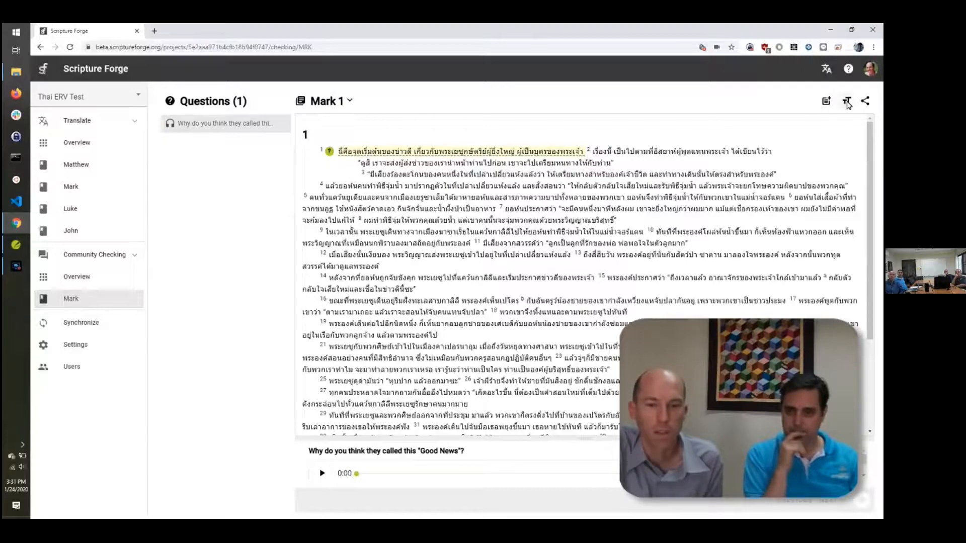
left_click(847, 102)
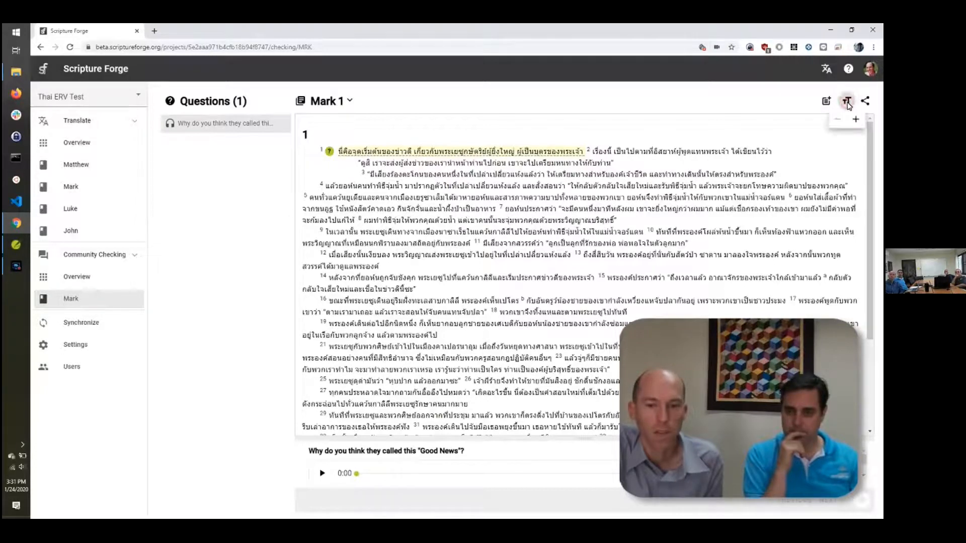
left_click(855, 121)
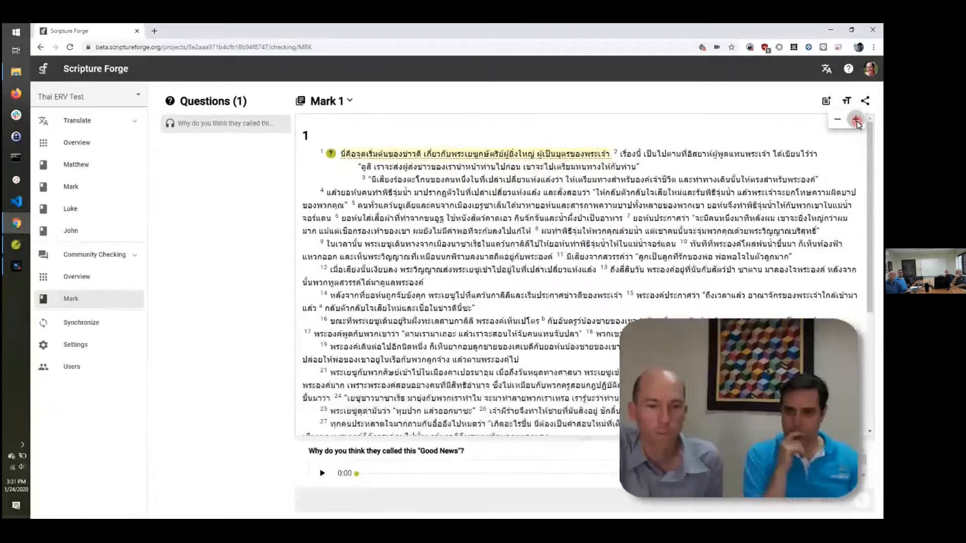
left_click(855, 120)
left_click(856, 121)
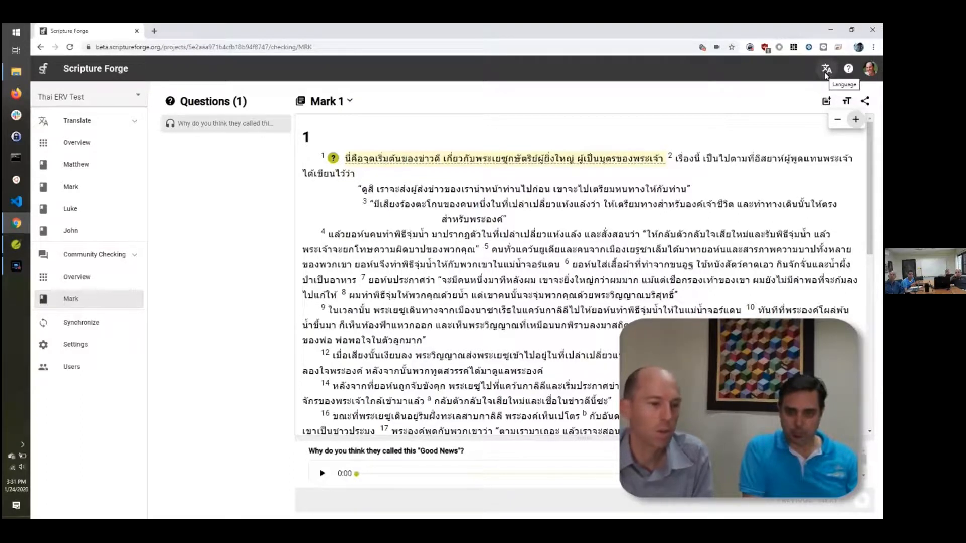
Switch the interface to Español, back to English (US), then open the Community Checking overview
left_click(826, 70)
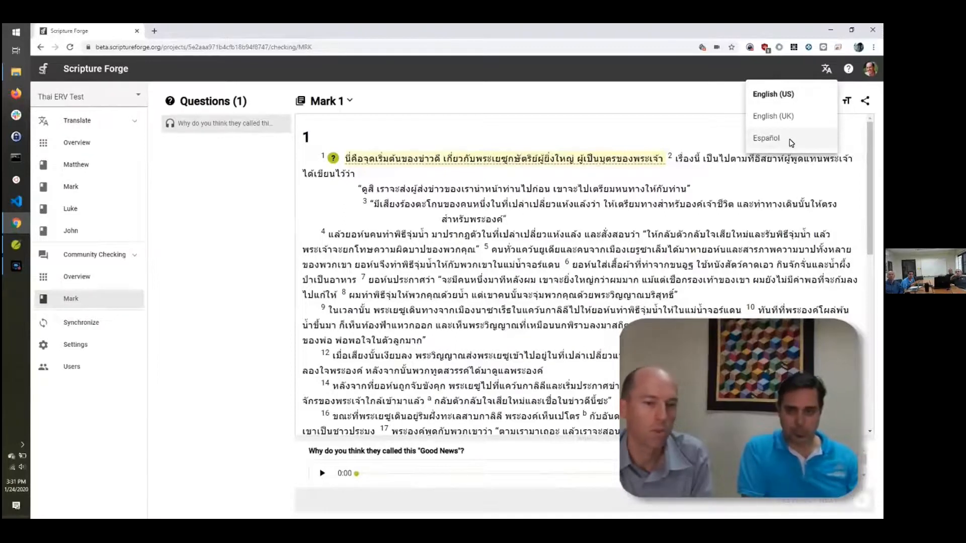
left_click(781, 141)
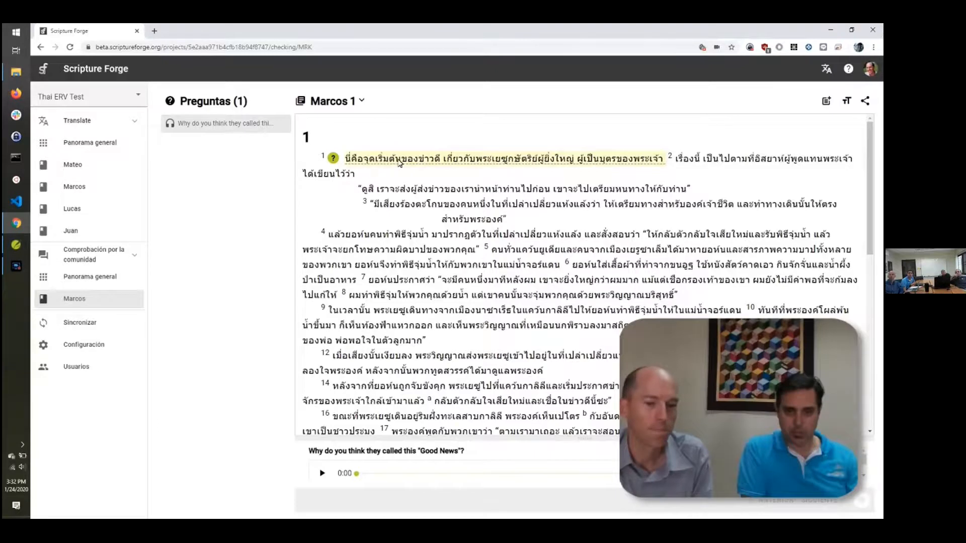
left_click(826, 69)
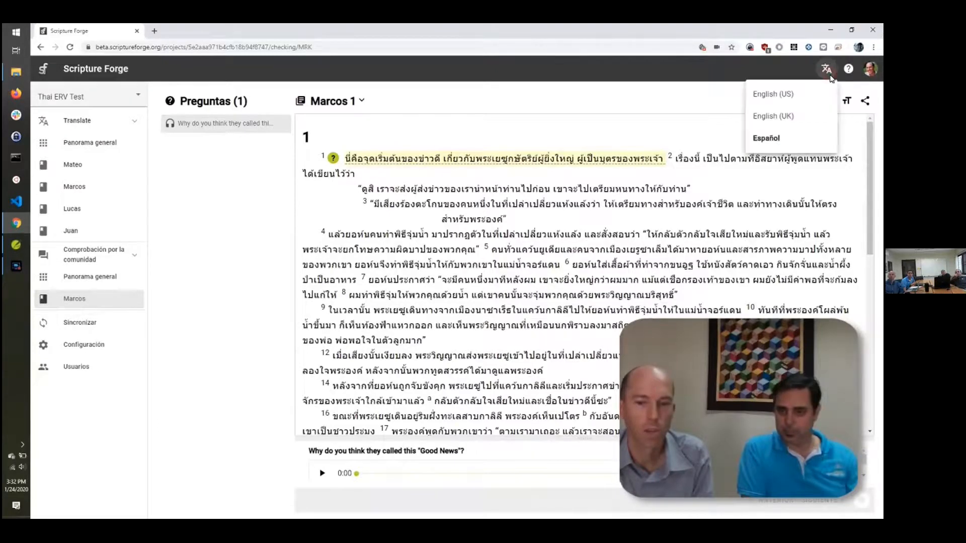
left_click(773, 94)
left_click(76, 277)
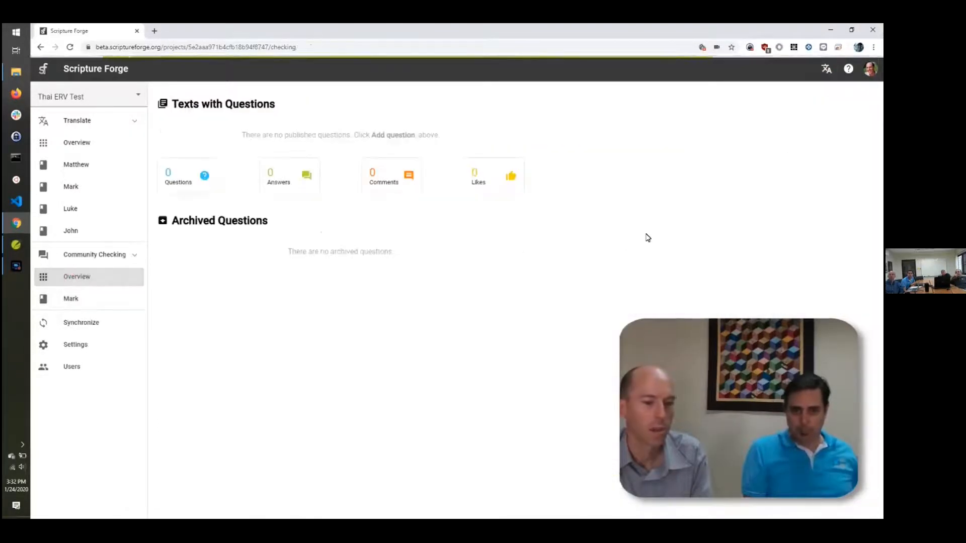
Add a MRK 1:2 question: 'Who first wrote the words that Mark quotes here?'
left_click(827, 103)
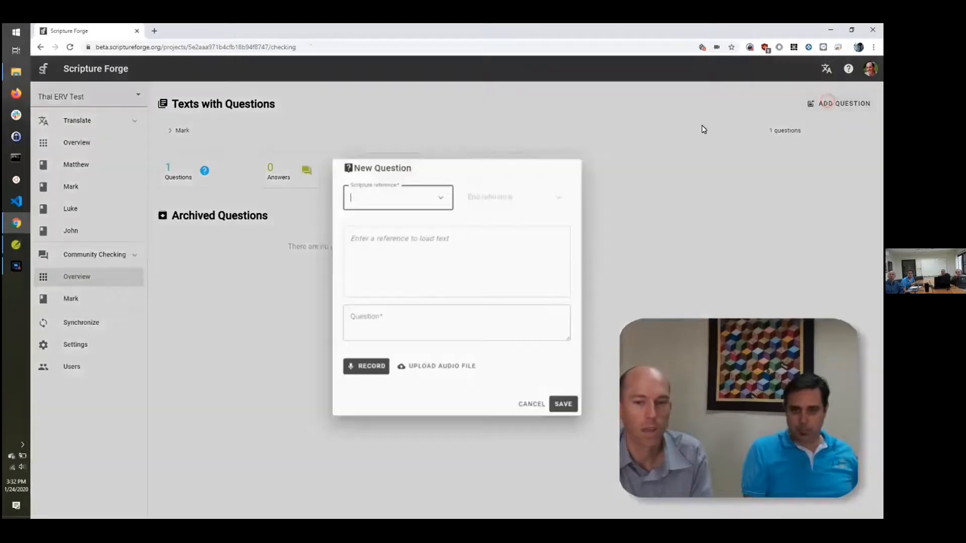
left_click(435, 204)
left_click(443, 300)
left_click(372, 276)
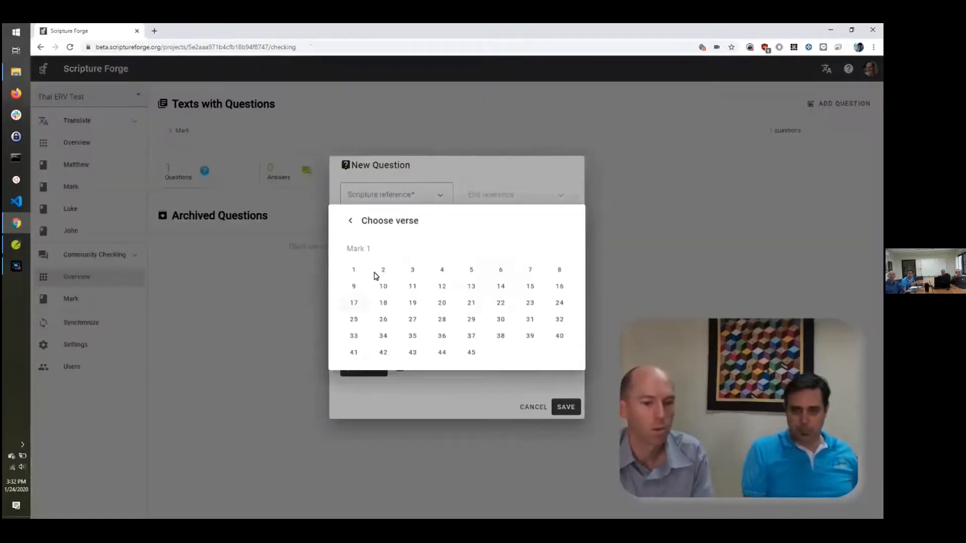
left_click(384, 267)
left_click(395, 325)
type("Who first wrote the words that Mark quotes here?")
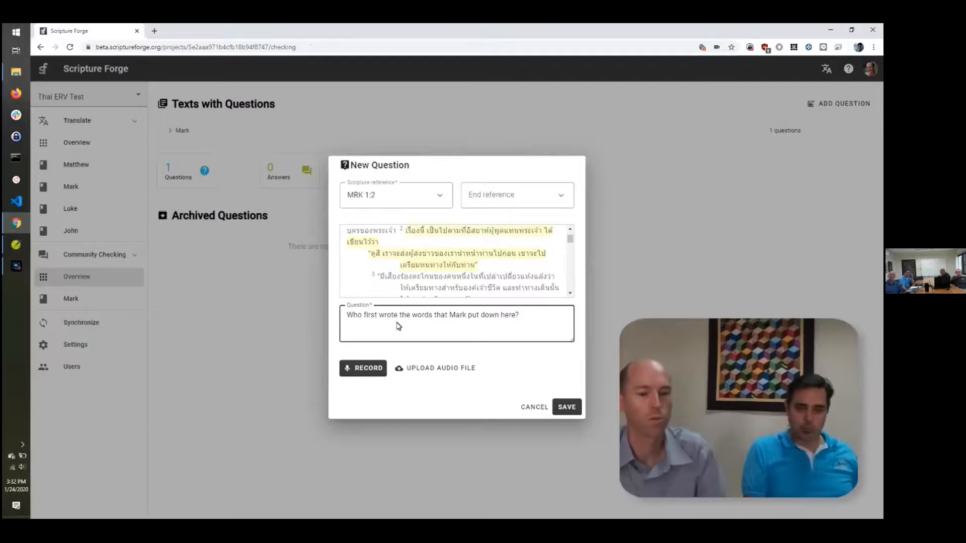
key("Return")
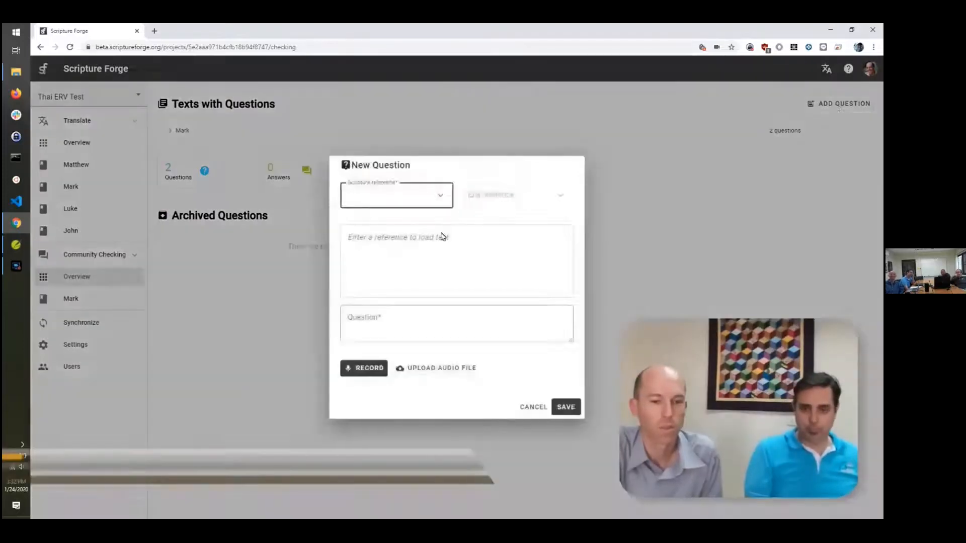
Add a MRK 1:4 question: 'Where did John appear and start his public ministry?'
left_click(441, 197)
left_click(435, 301)
left_click(354, 305)
left_click(441, 272)
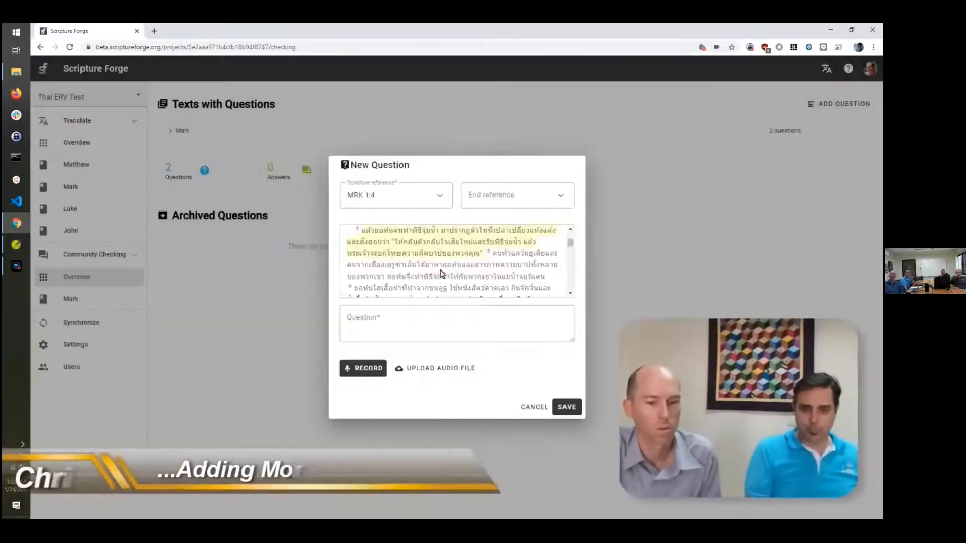
left_click(453, 327)
type("Where did John appear and start his public ministry?")
left_click(566, 406)
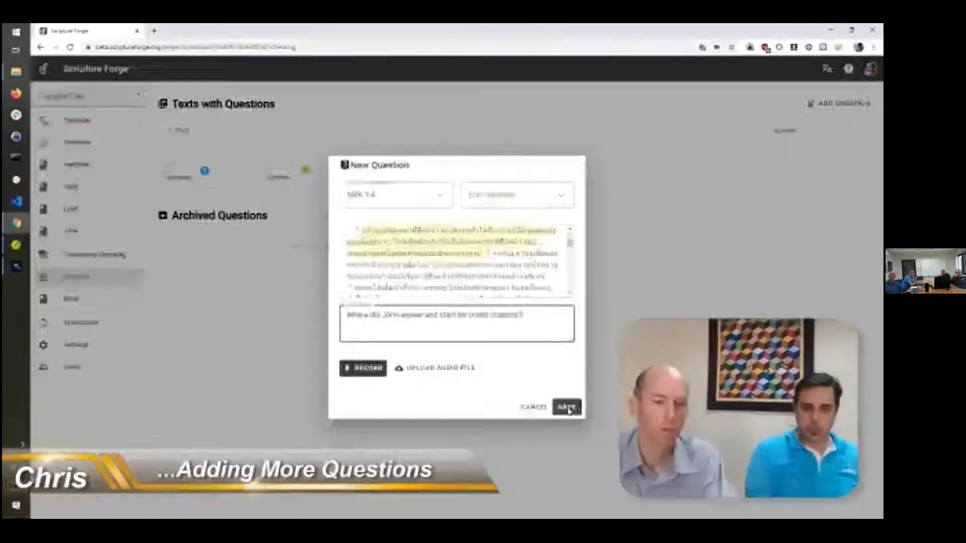
Add a MRK 1:5 question: 'Is there any other way to baptize people?'
left_click(81, 298)
left_click(826, 101)
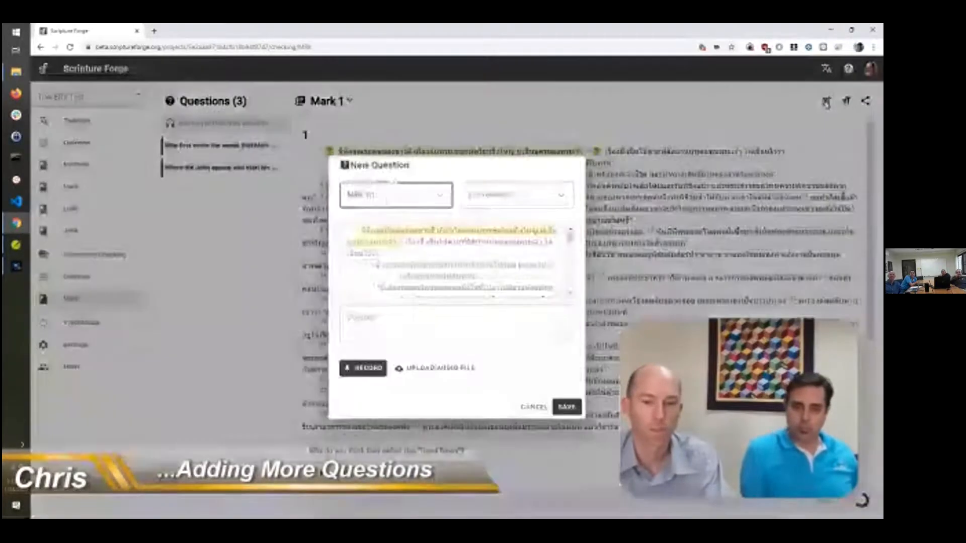
key("BackSpace")
type("5")
left_click(412, 321)
type("Is there any other way to baptize")
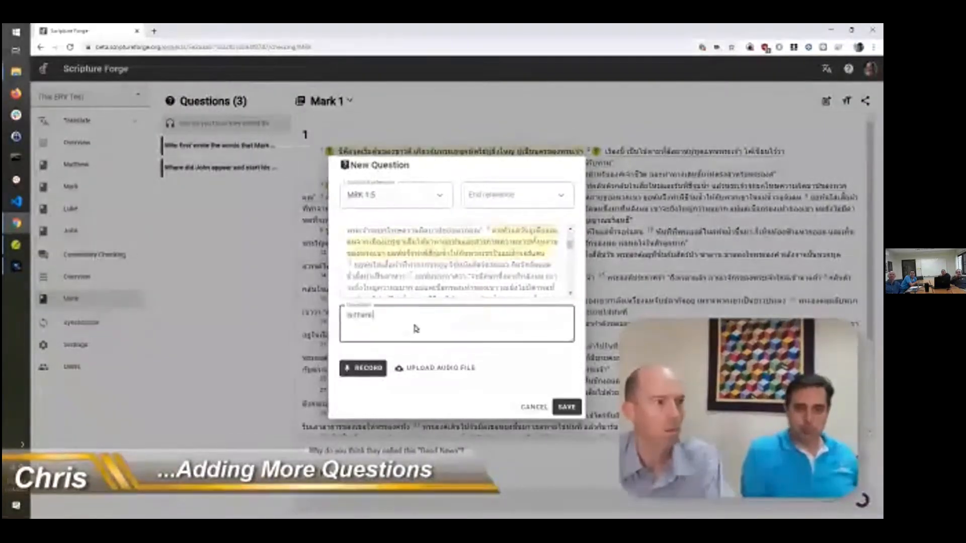
type(" people?")
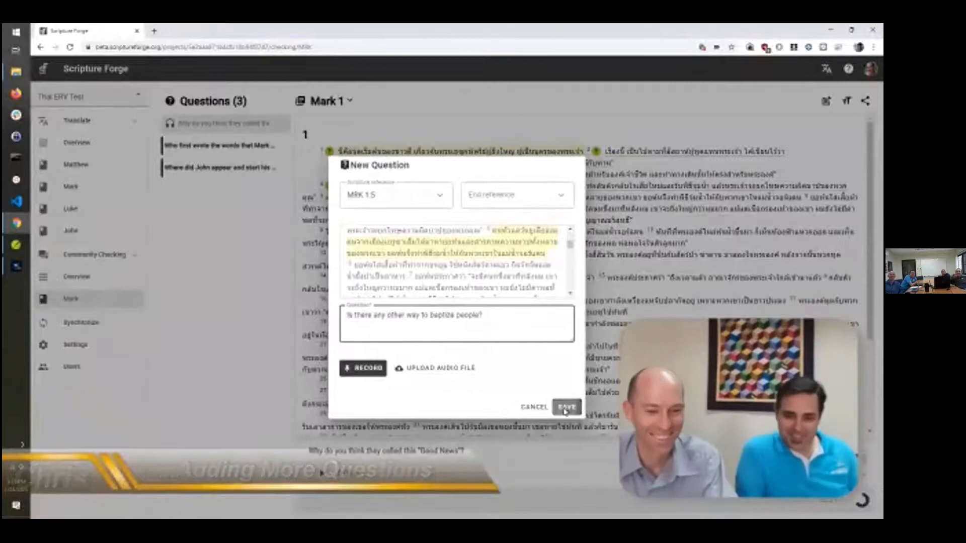
left_click(566, 407)
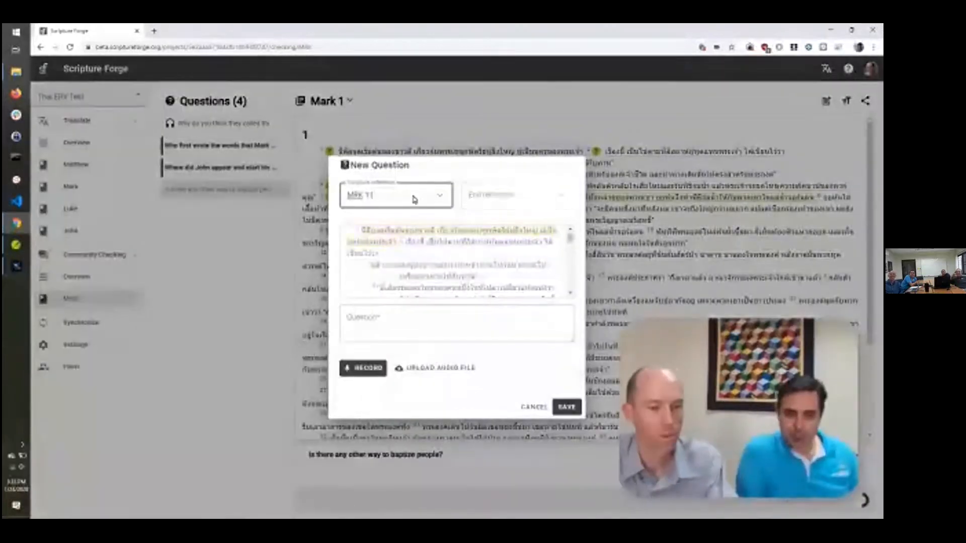
Add the question 'What was John's main food?' and begin another with the reference set to MRK 1:6
left_click(394, 317)
type("What was John's main food?")
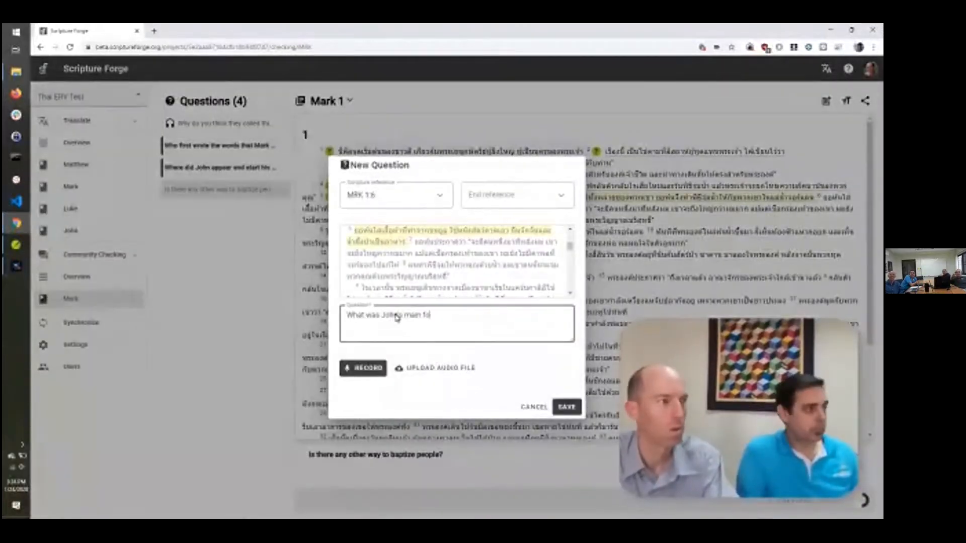
left_click(566, 406)
left_click(826, 101)
key("BackSpace")
type("6")
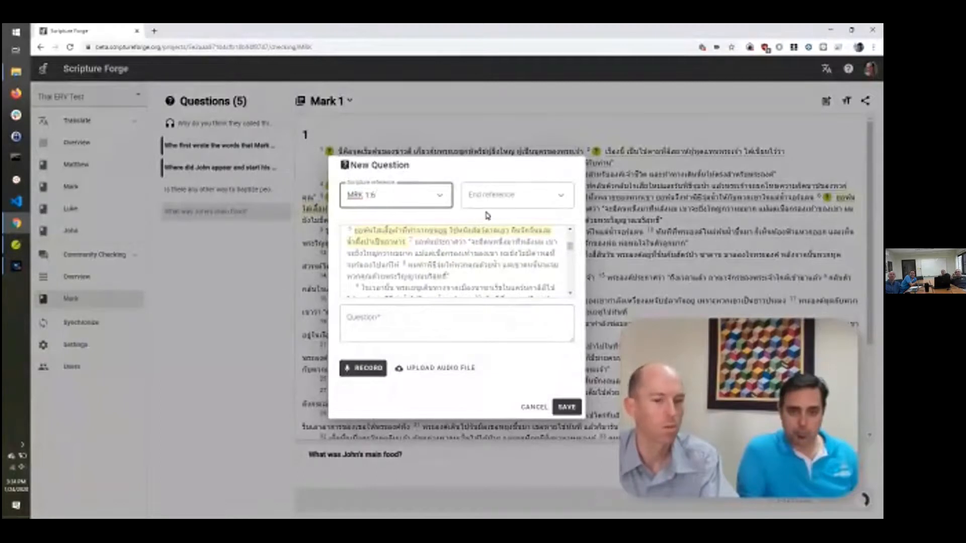
End the range at MRK 1:8, type 'Why do you think that he ate like that?', record audio, save
left_click(502, 200)
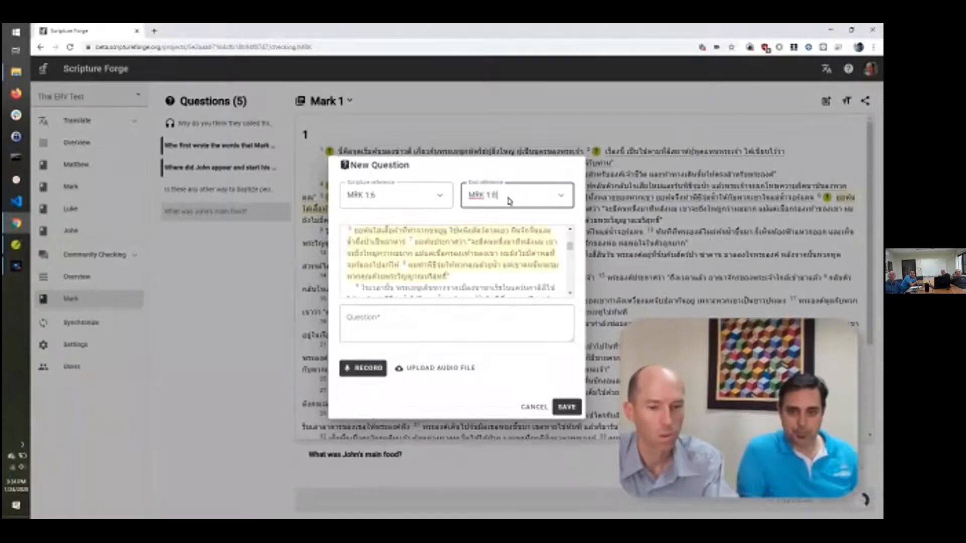
left_click(438, 320)
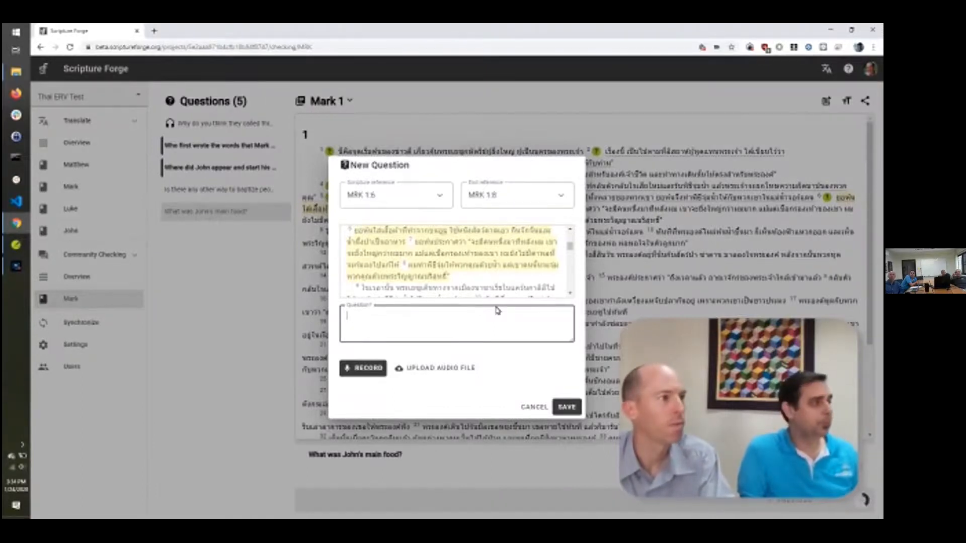
type("Why do you think that he ate like that?")
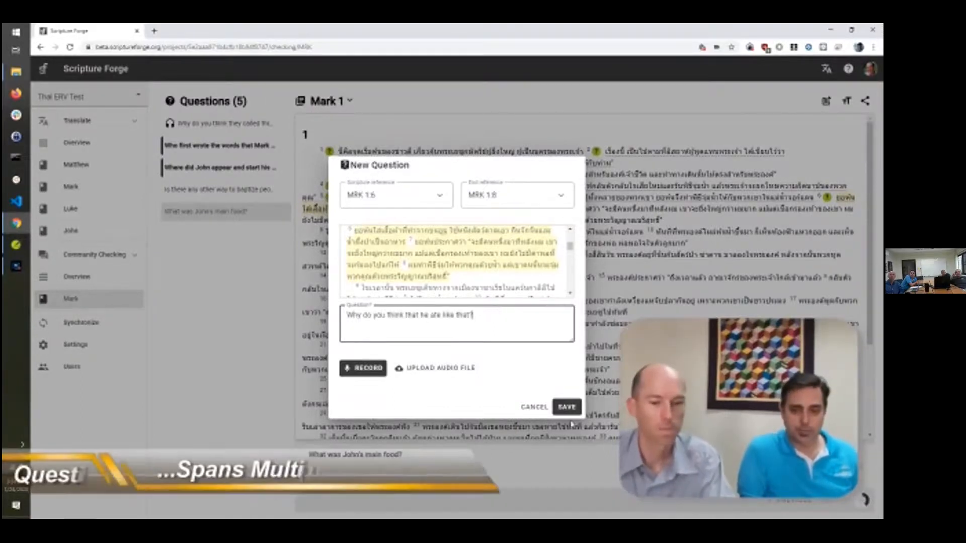
left_click(364, 372)
left_click(363, 371)
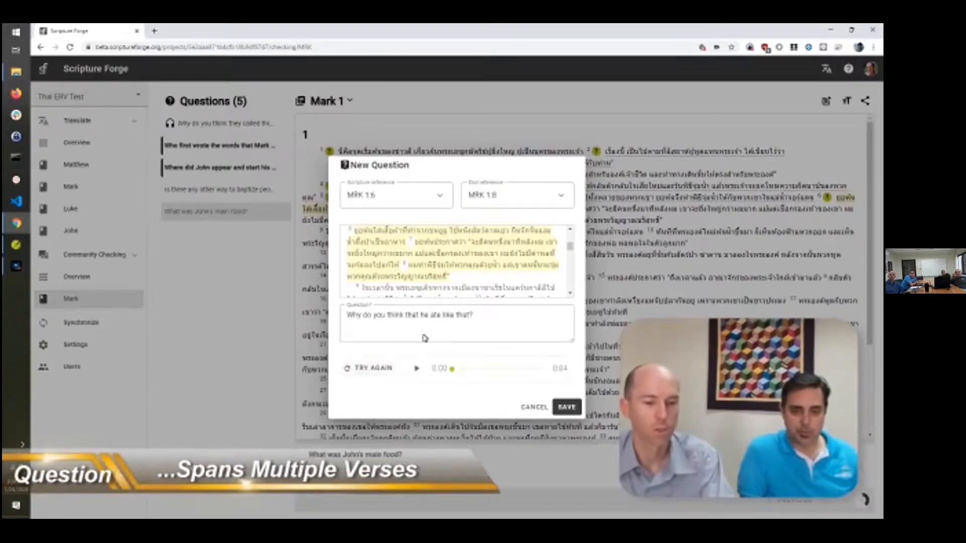
left_click(365, 371)
left_click(364, 369)
left_click(566, 407)
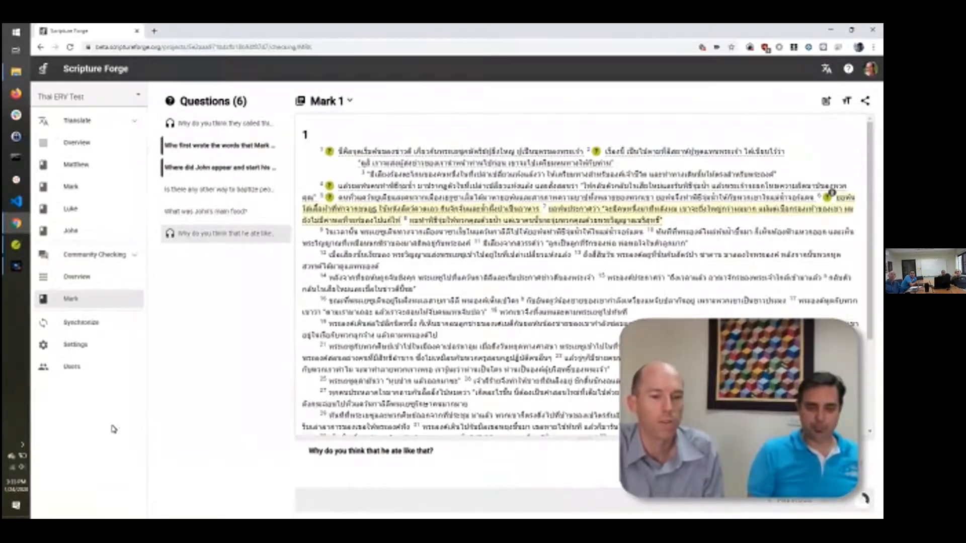
Review the project's Share settings, then go to the project's Users page
left_click(76, 345)
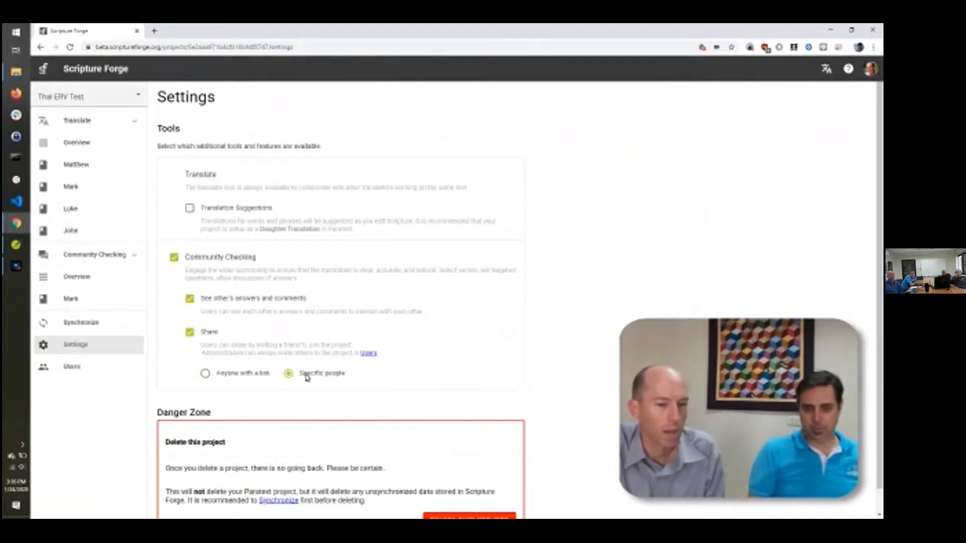
left_click(84, 372)
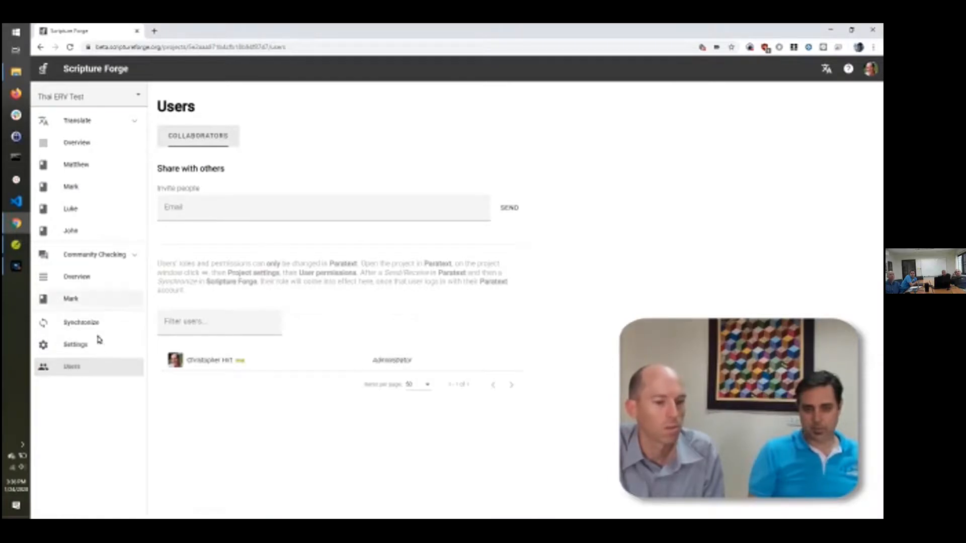
Send an e-mail invitation to one invitee and start entering a second invitee's address
left_click(221, 209)
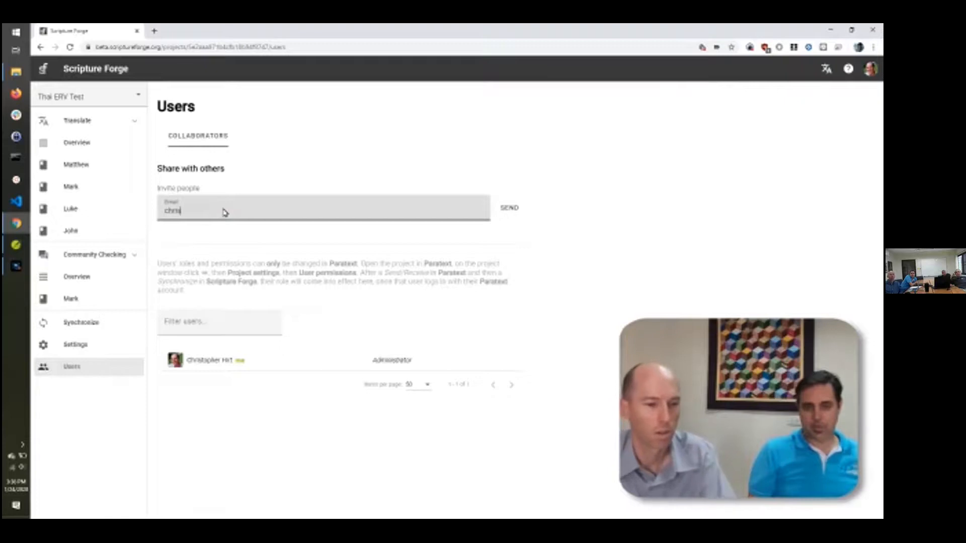
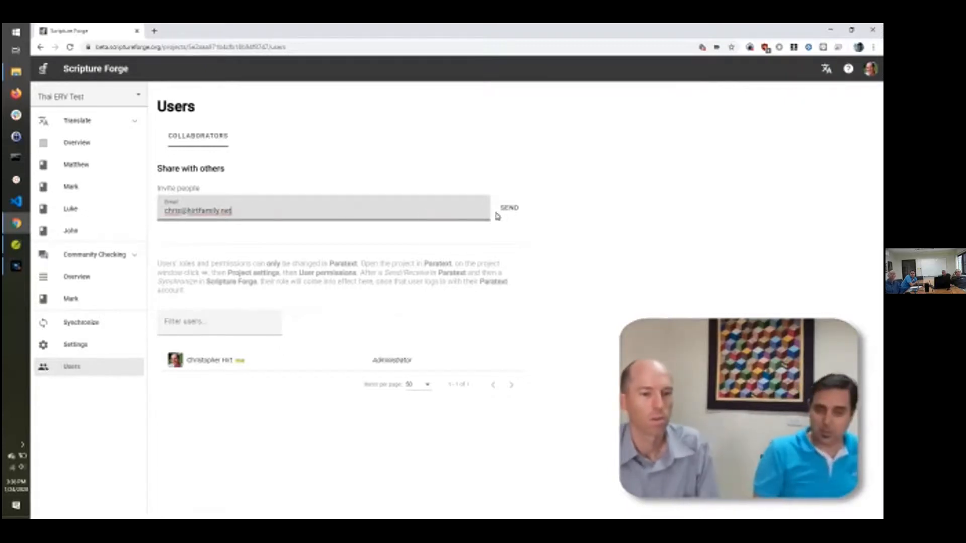
left_click(512, 208)
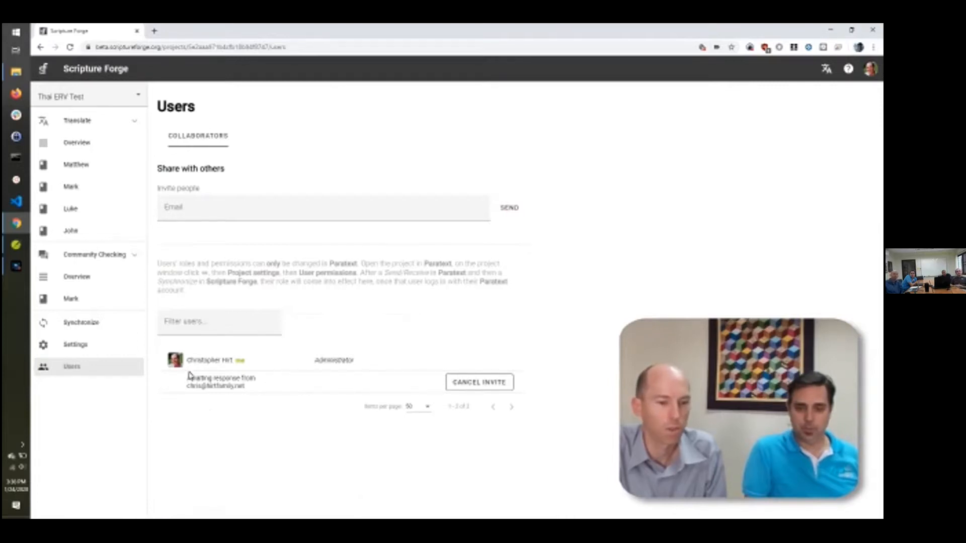
left_click(244, 213)
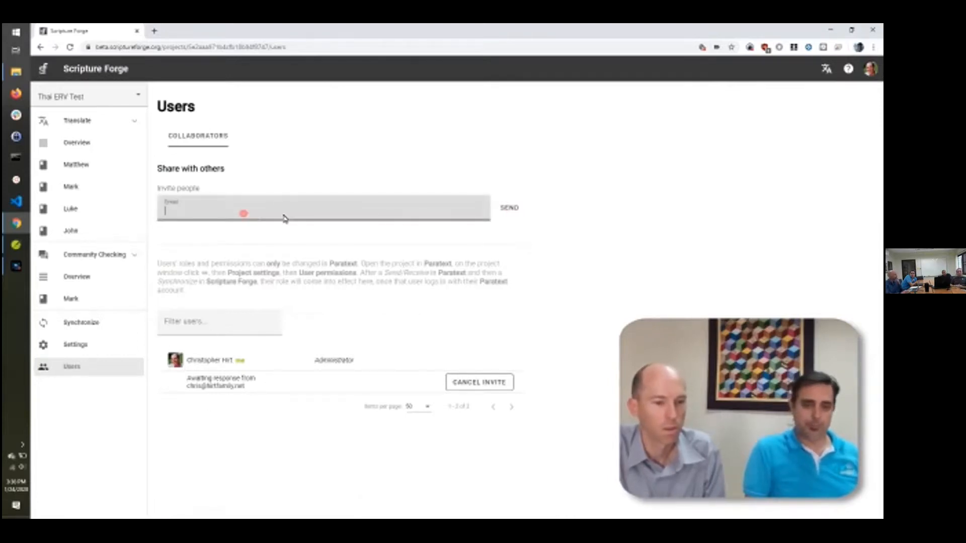
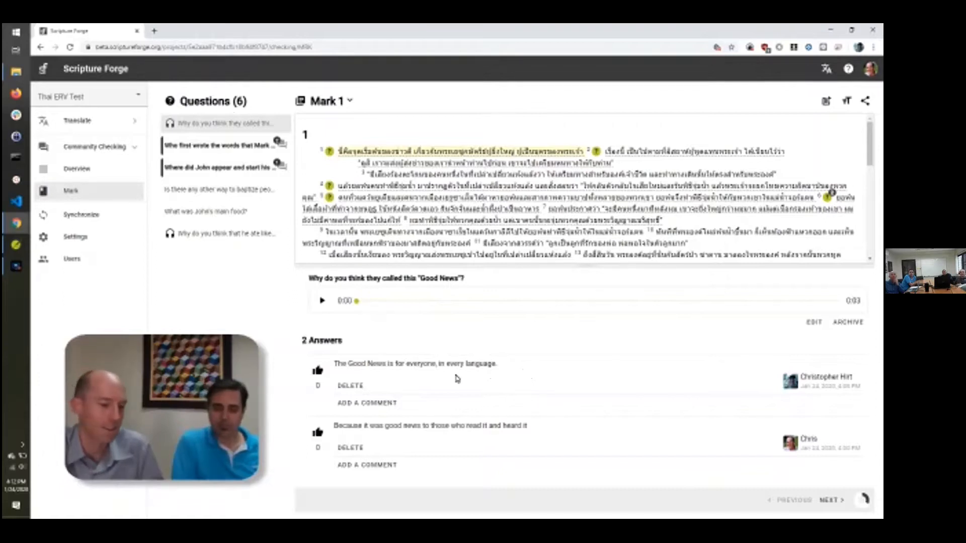
Comment 'Thank you for your feedback!' on the first Good News answer, then open the next question
left_click(368, 407)
left_click(367, 407)
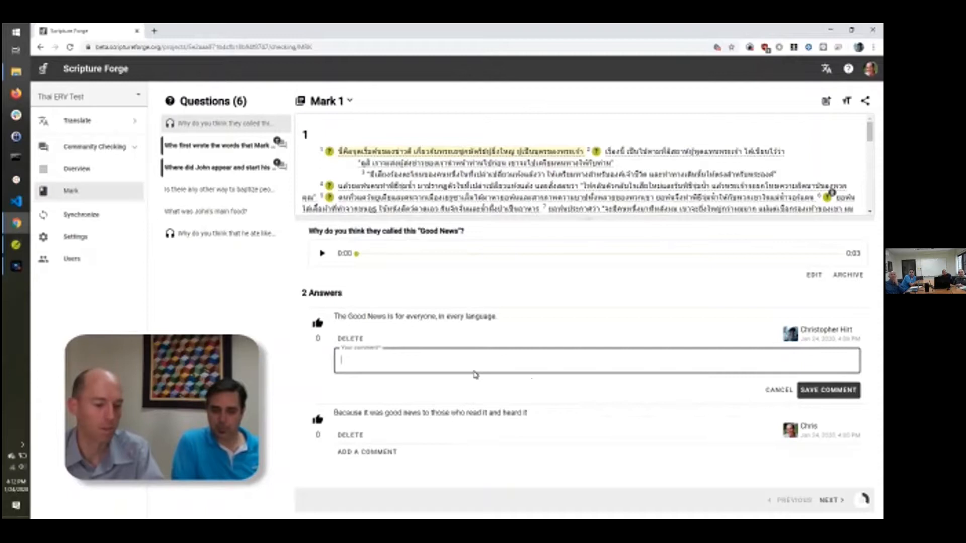
type("Thank you for your feedback!")
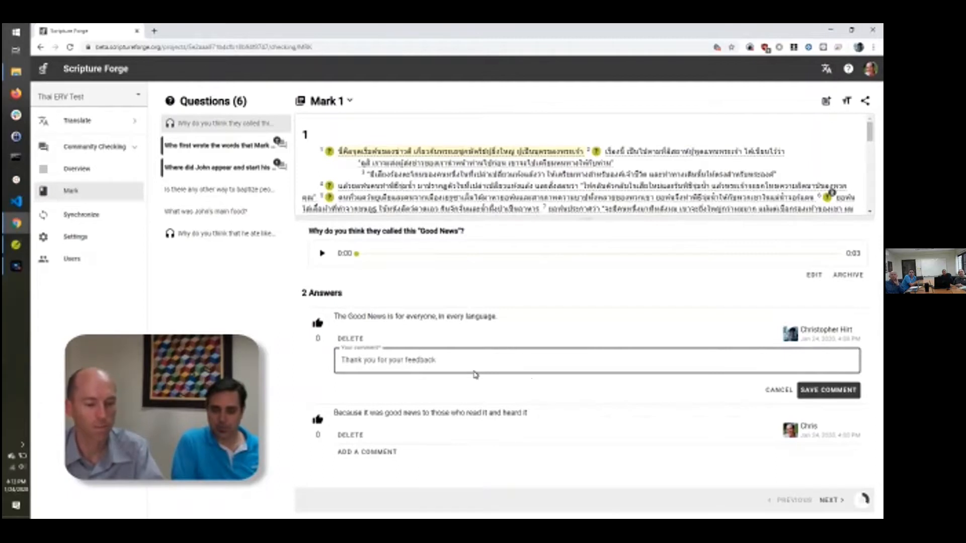
left_click(827, 391)
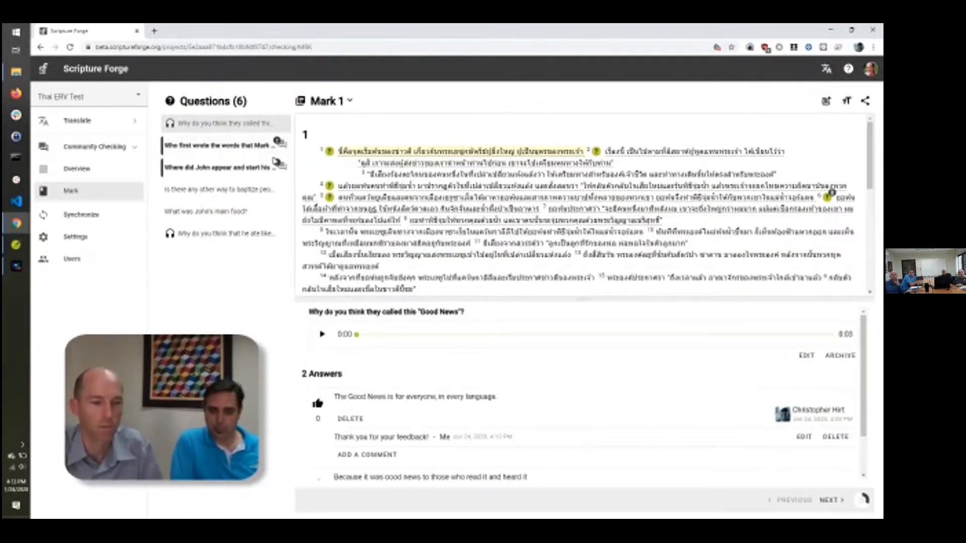
left_click(200, 147)
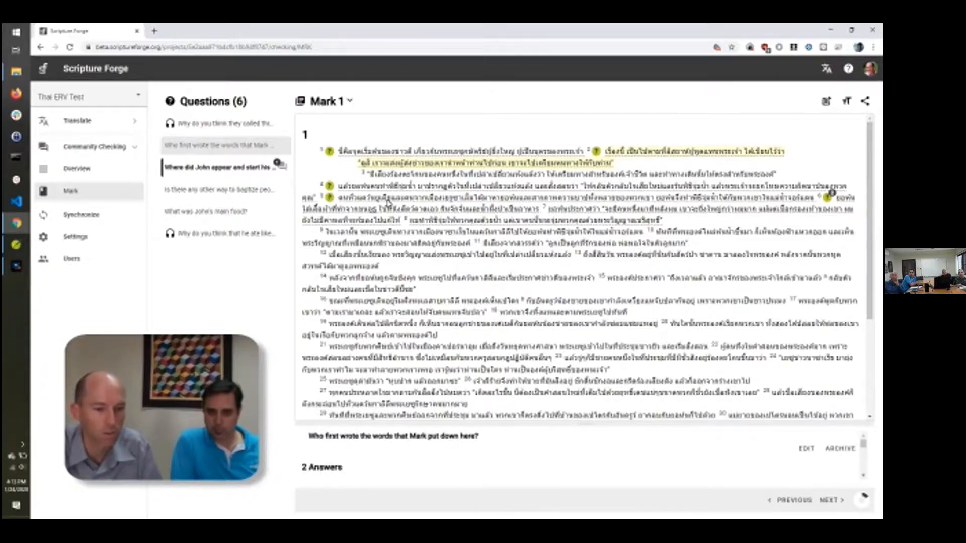
On the 'Where did John appear' answer, save the comment 'Can you clarify the location where John started?'
left_click(398, 200)
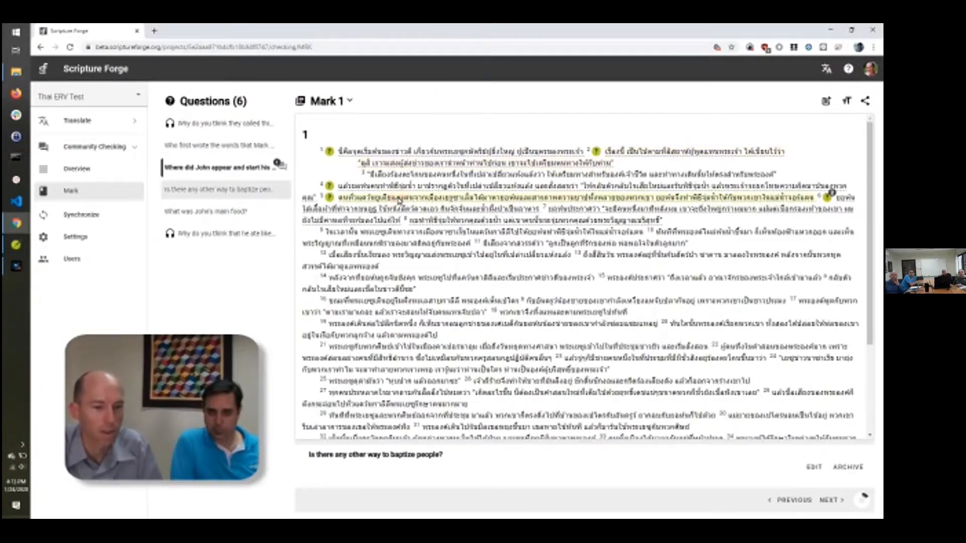
left_click(279, 165)
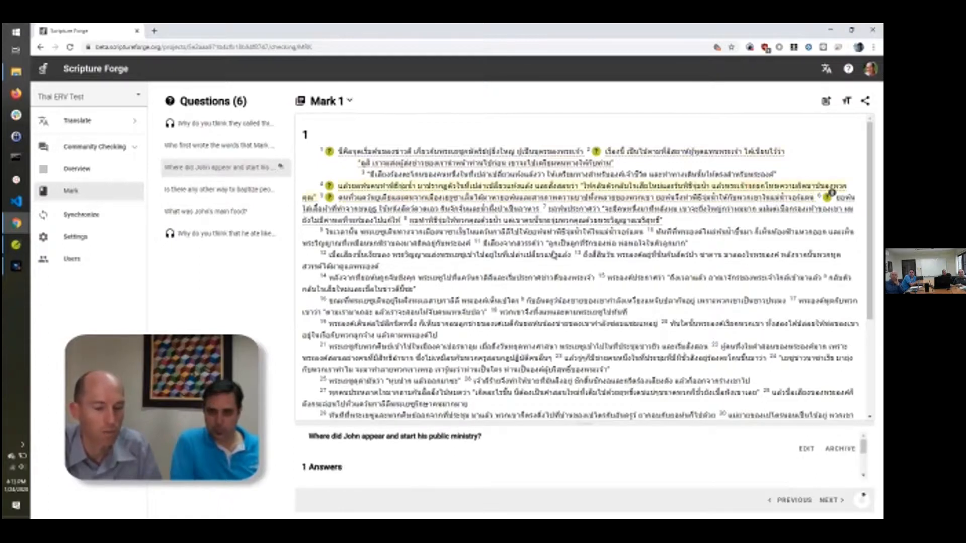
left_click_drag(337, 427, 352, 329)
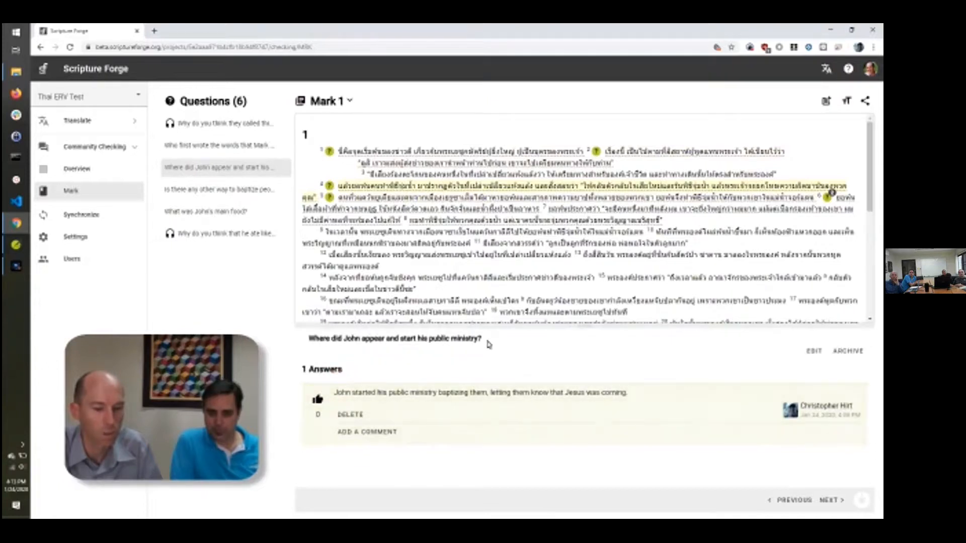
left_click(362, 432)
type("Can you clarify")
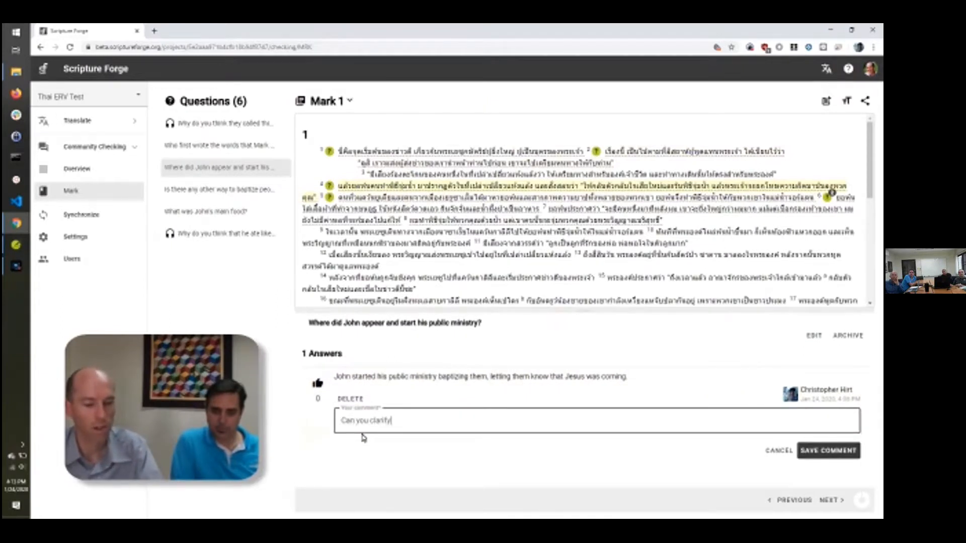
type(" the location where John started")
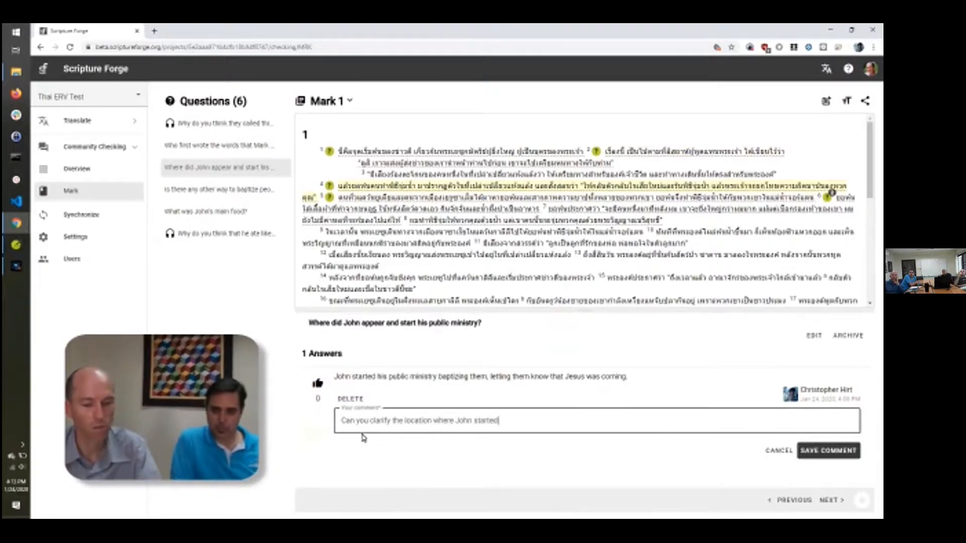
type("?")
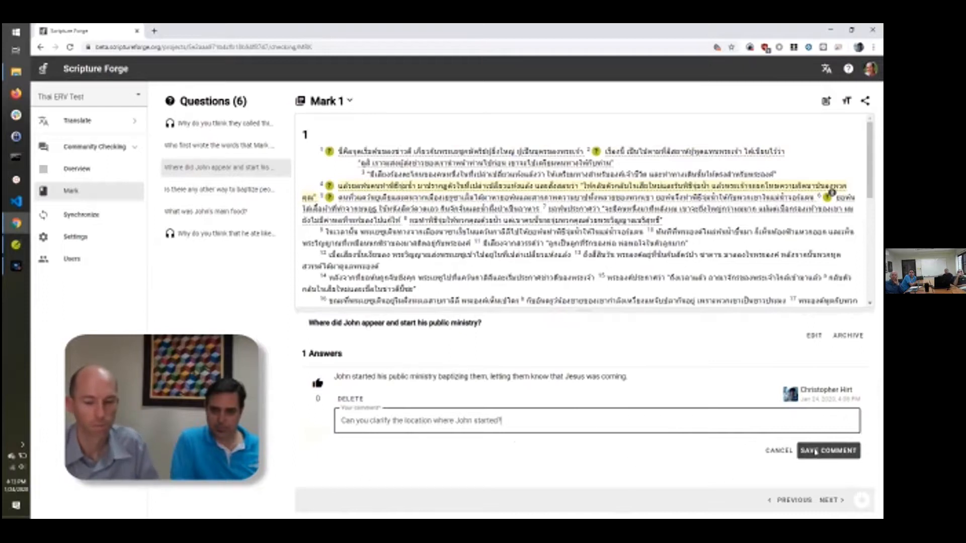
left_click(819, 452)
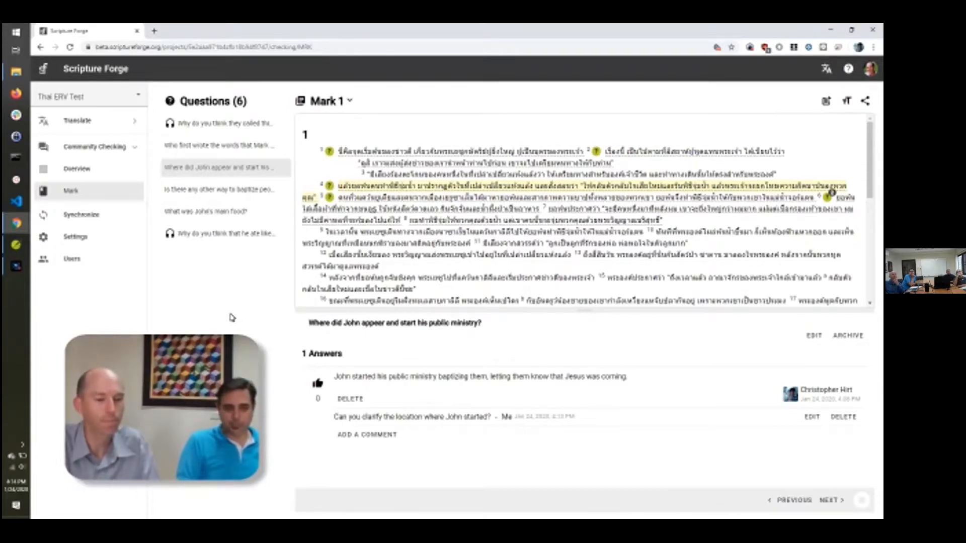
Synchronize Thai ERV Test with Paratext, then switch to Paratext's Mark 1 view
left_click(79, 216)
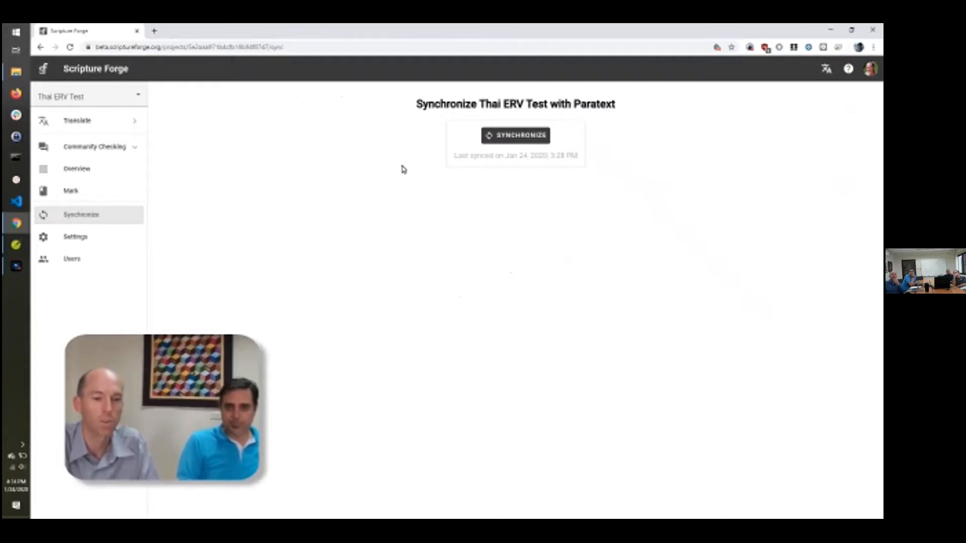
left_click(515, 137)
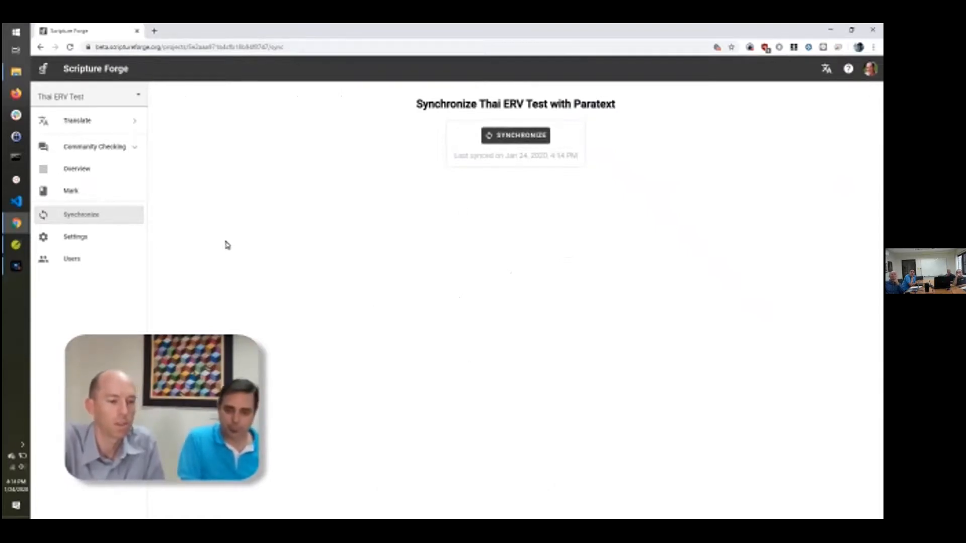
left_click(16, 246)
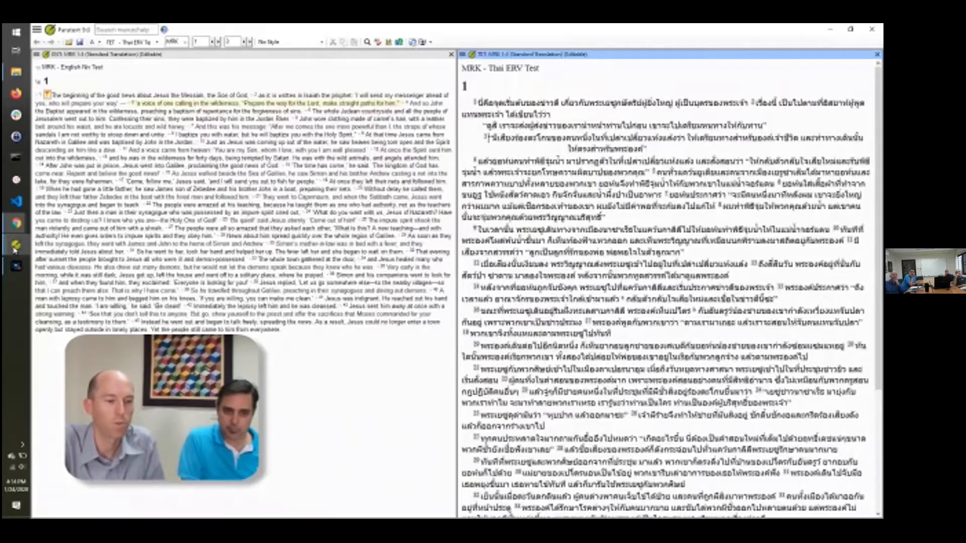
Send/Receive the TET Thai ERV Test project to pull in the Scripture Forge notes
left_click(36, 30)
left_click(62, 61)
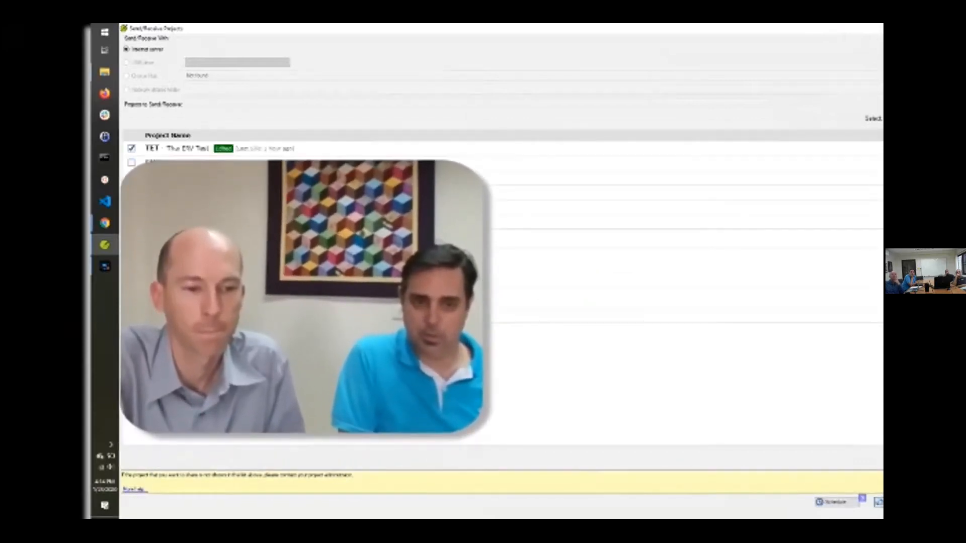
left_click(879, 502)
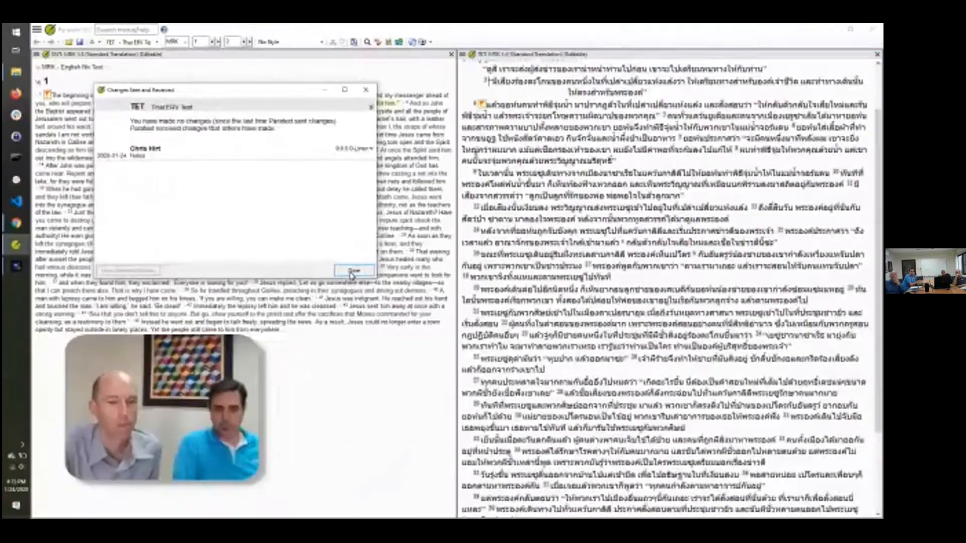
Dismiss the changes summary, then open and close the Mark 1:1 note with the Good News question
left_click(354, 270)
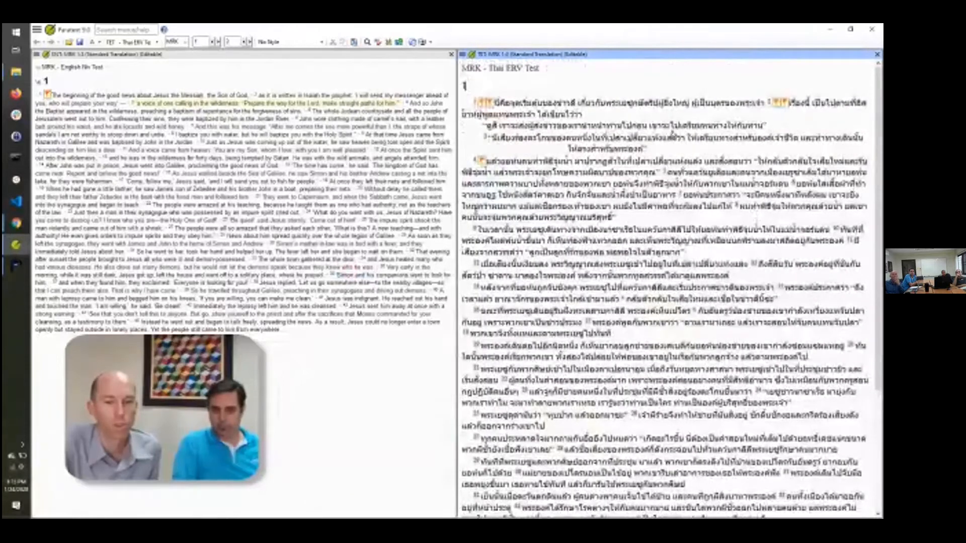
mouse_move(482, 103)
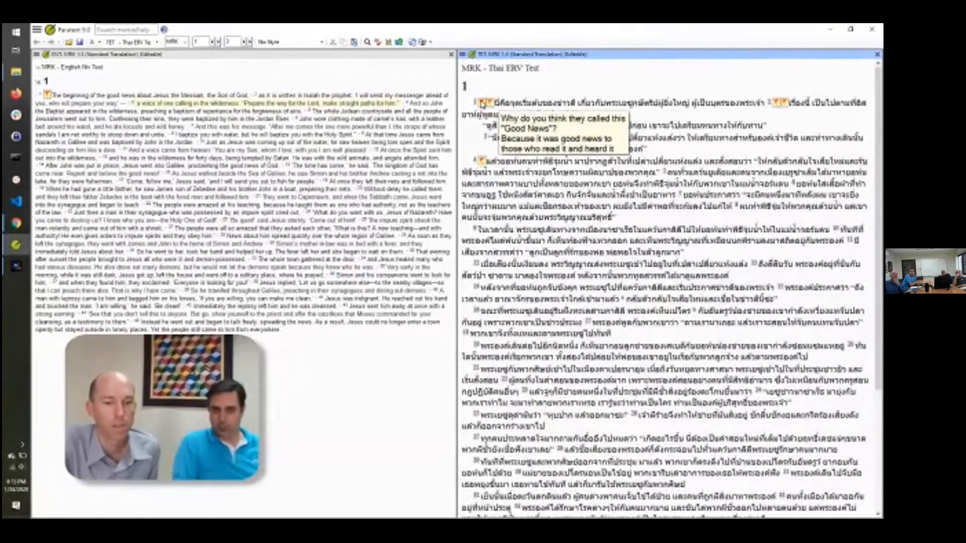
left_click(482, 103)
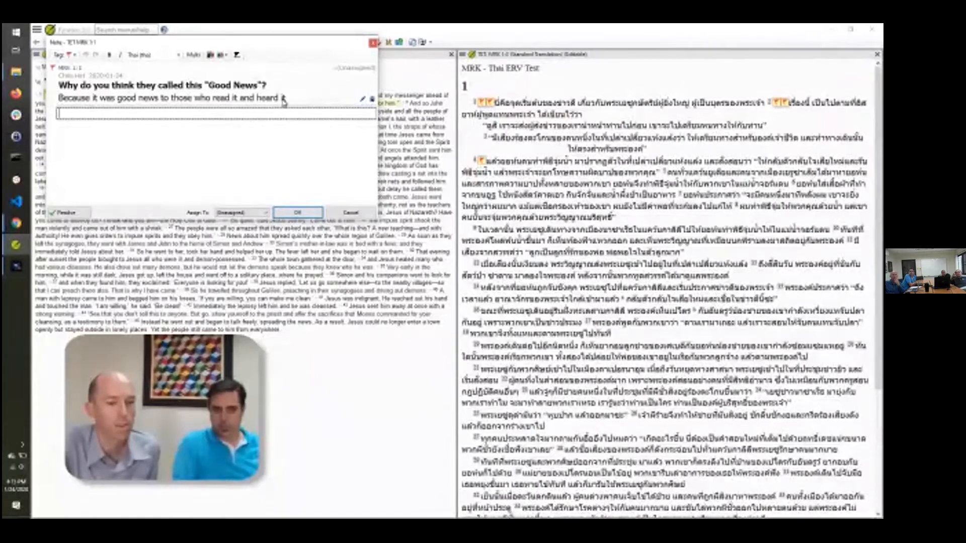
left_click(255, 99)
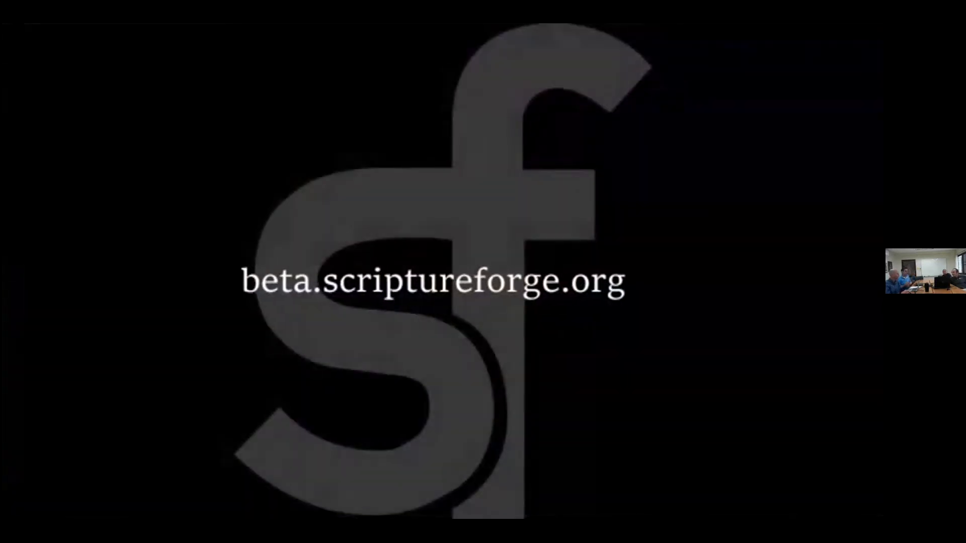
Pause the Scripture Forge demo video and leave fullscreen in VLC
key("space")
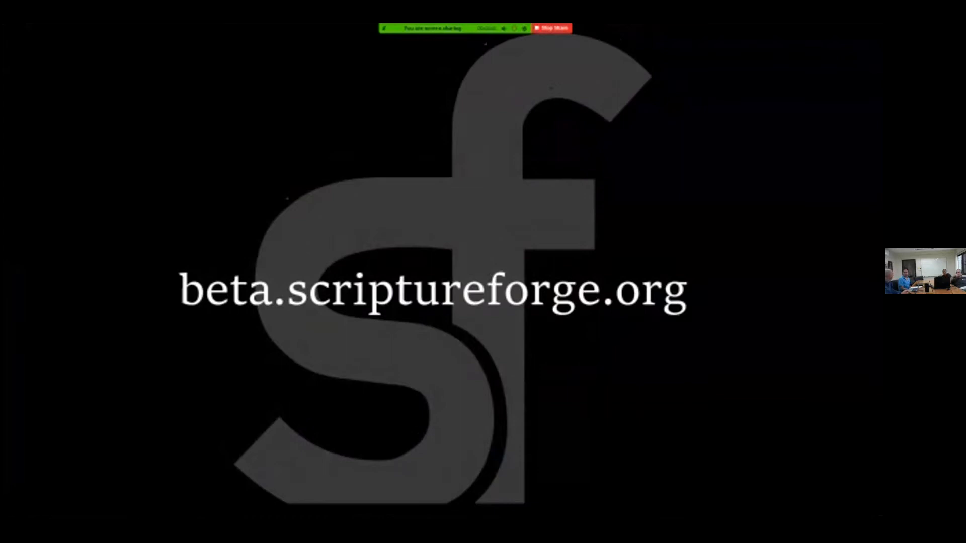
key("Escape")
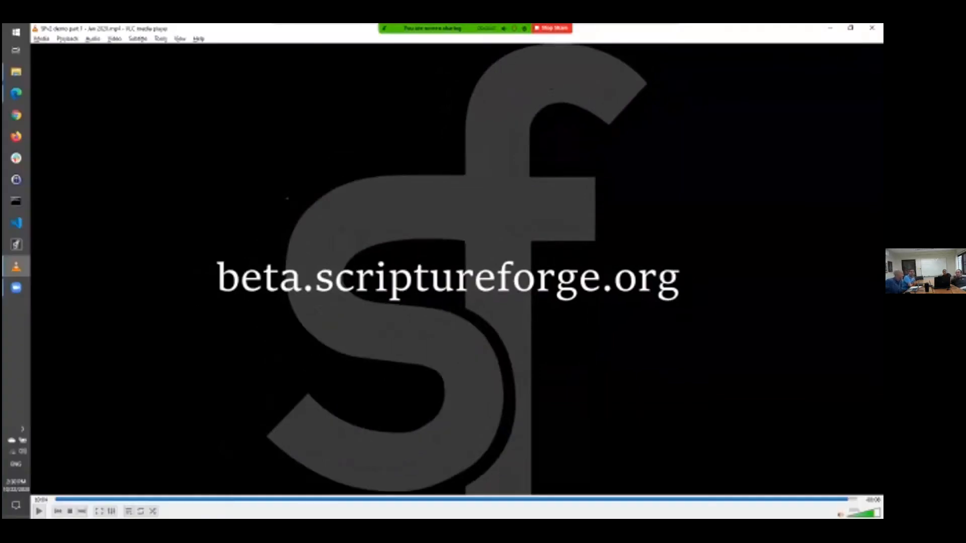